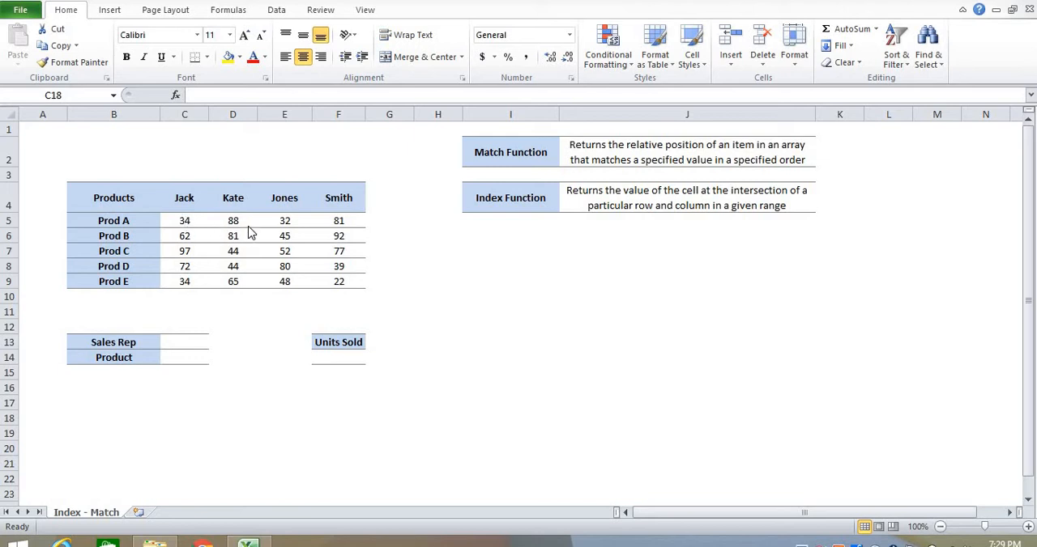
- Examine the sales table's rep names in C4:F4, products in B5:B9 and units in C5:F9
click(180, 197)
drag(179, 197, 354, 194)
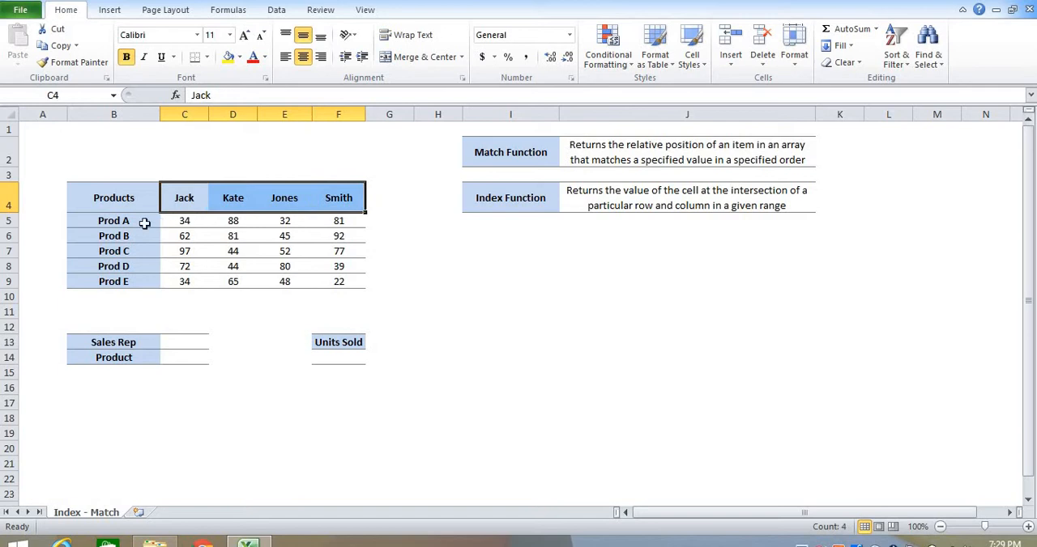
drag(142, 221, 141, 280)
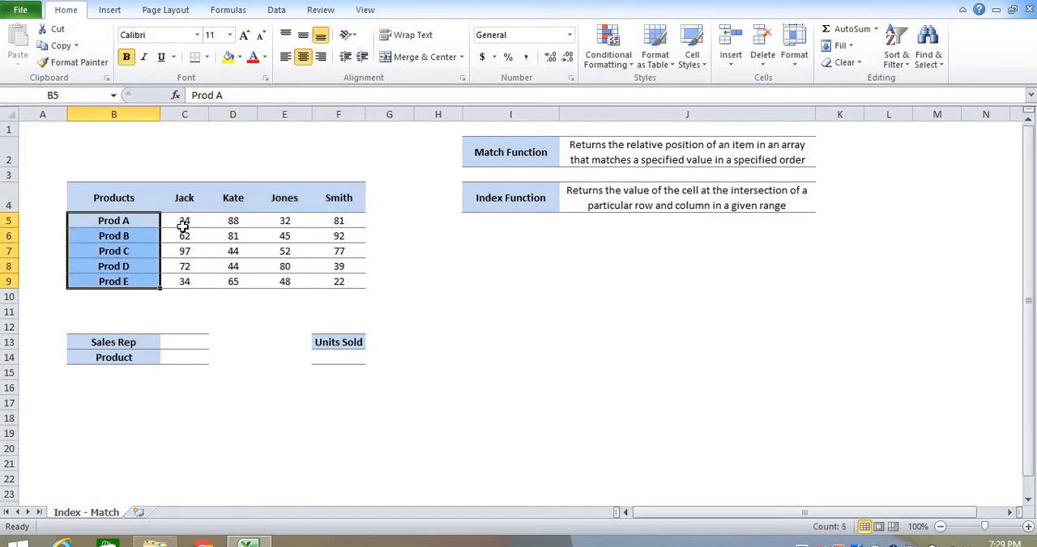
drag(184, 224, 320, 282)
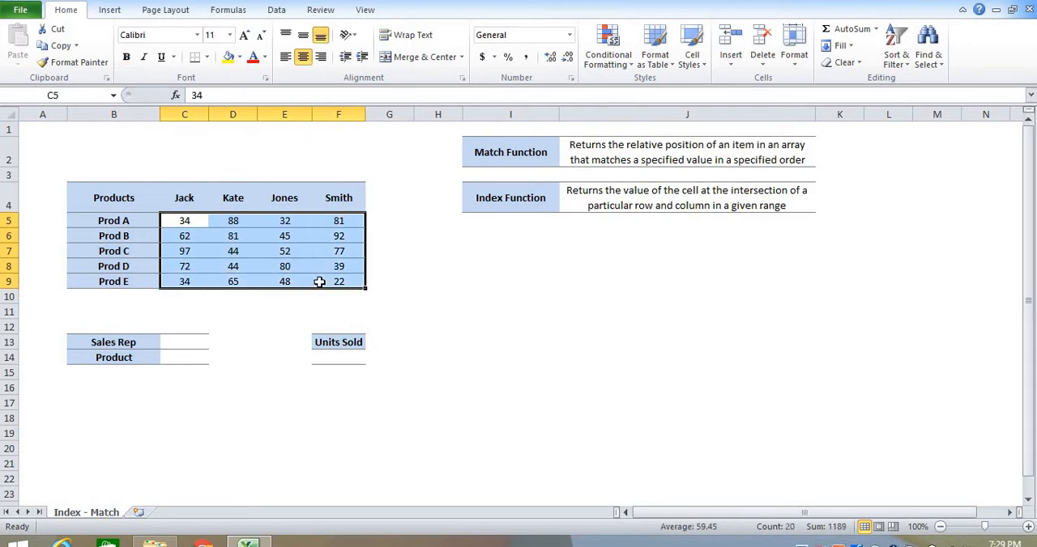
click(381, 308)
- Start an INDEX formula in the Units Sold cell F14 with the table range B4:F9 as its array
click(321, 361)
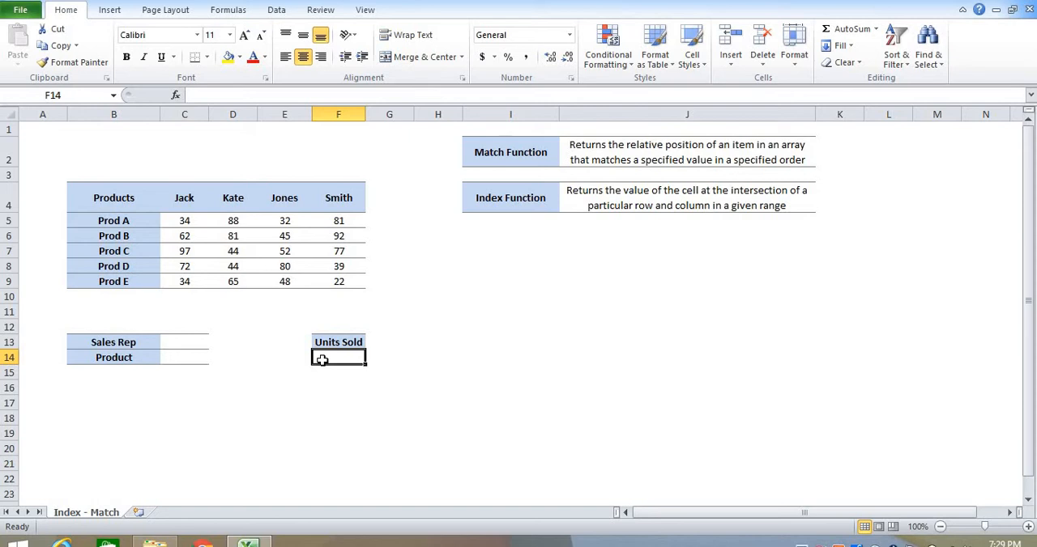
text(=)
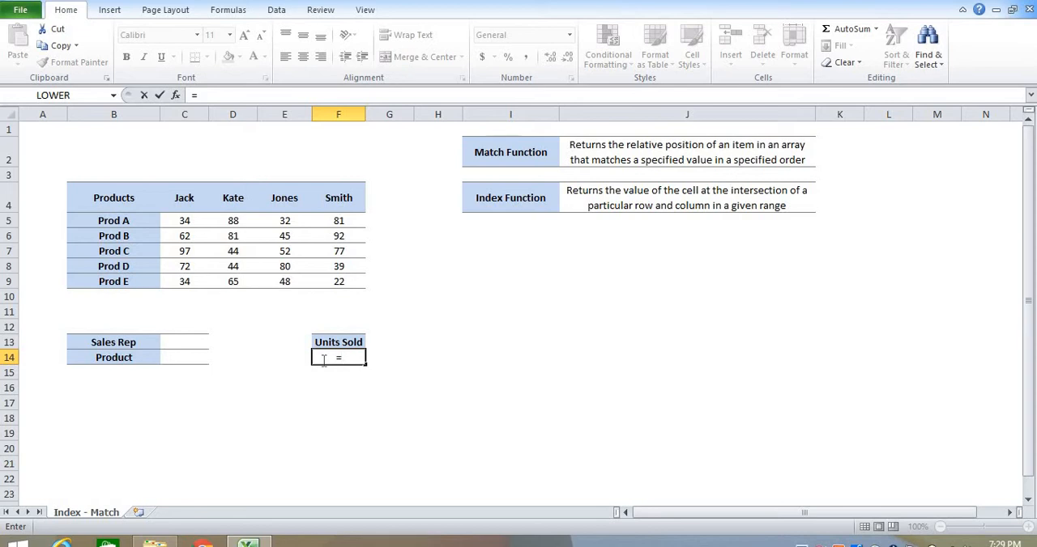
text(index)
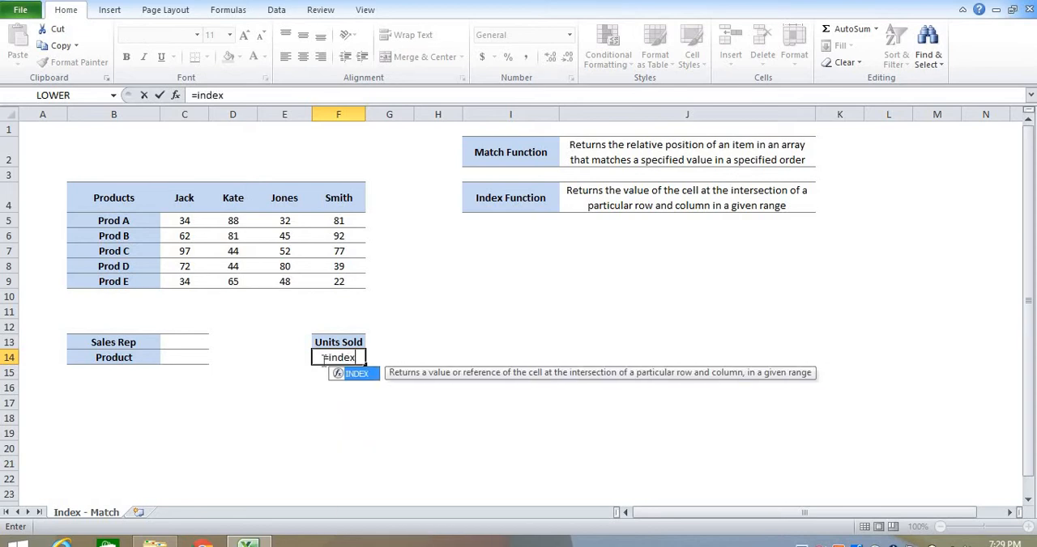
key(Tab)
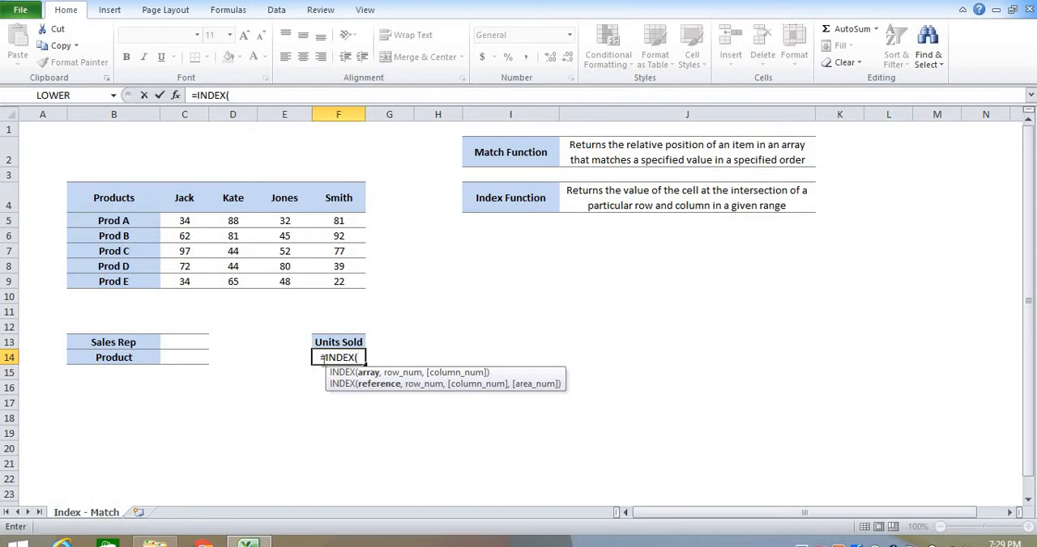
click(131, 198)
drag(262, 220, 319, 273)
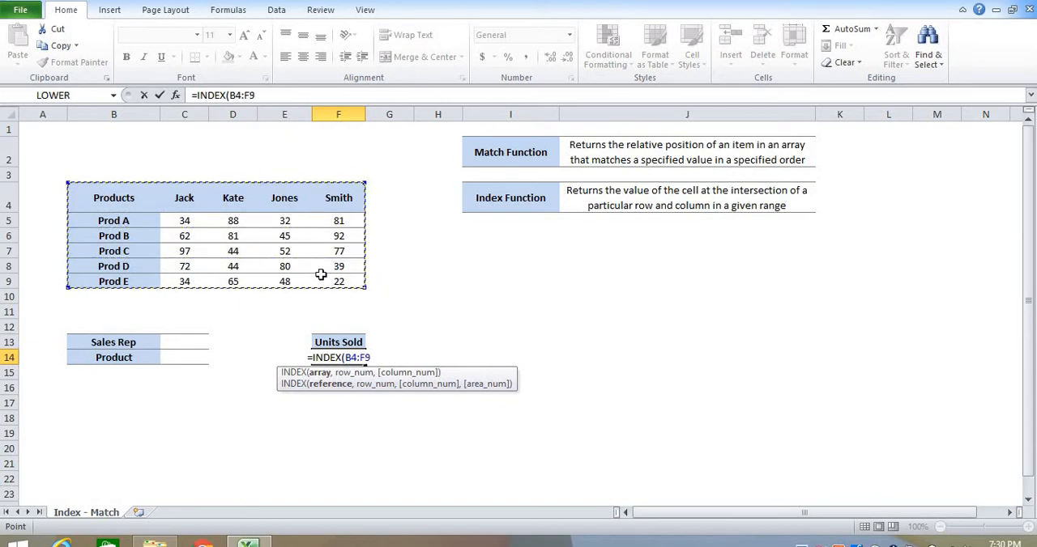
text(,)
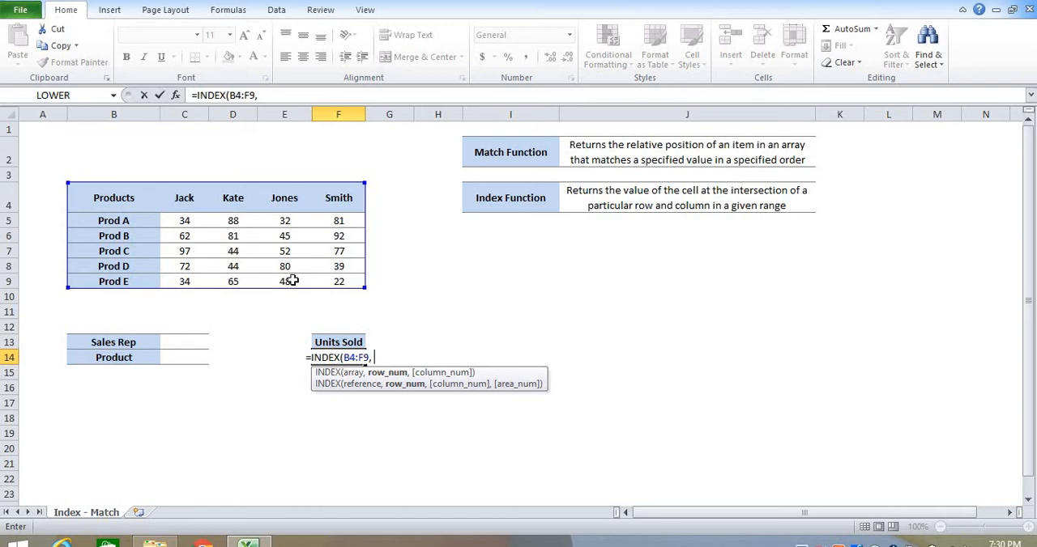
- Complete the INDEX formula in F14 with row number 3 and column number 3
text(3)
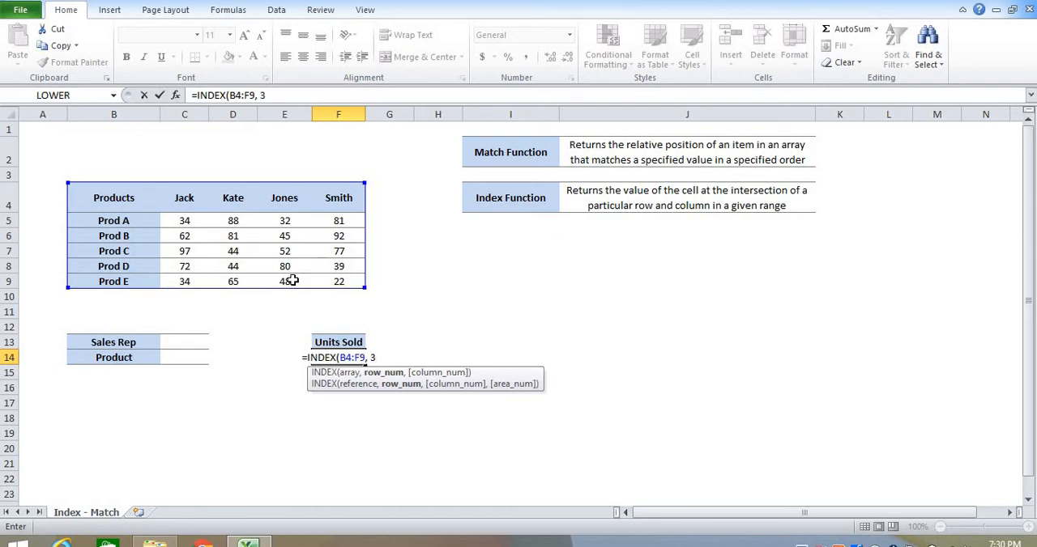
text(,)
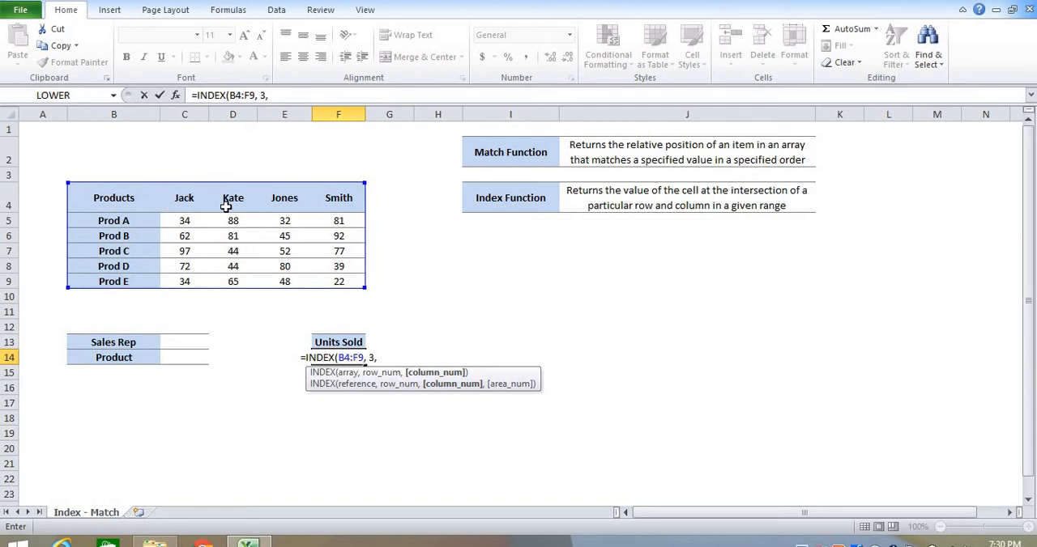
text(3)
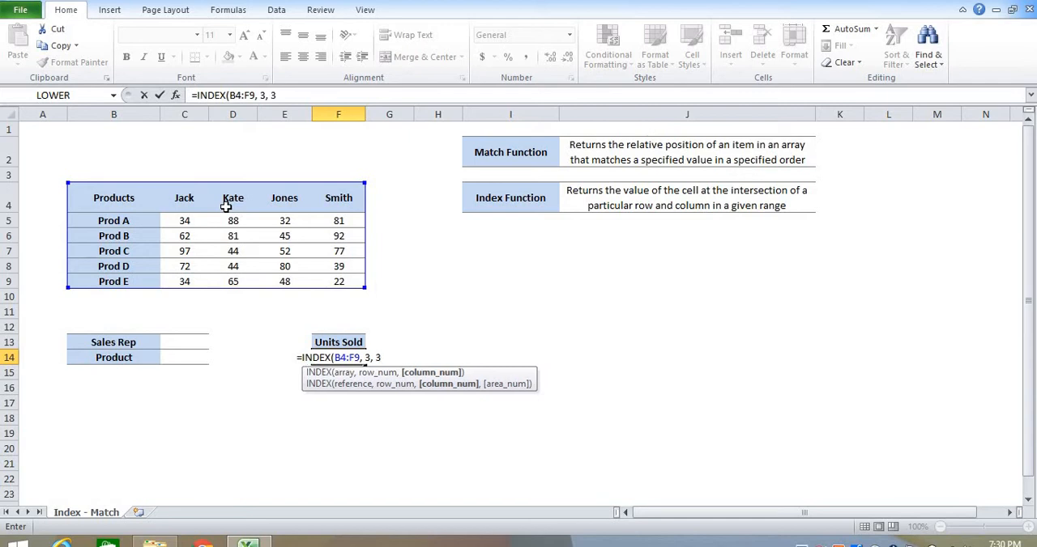
text())
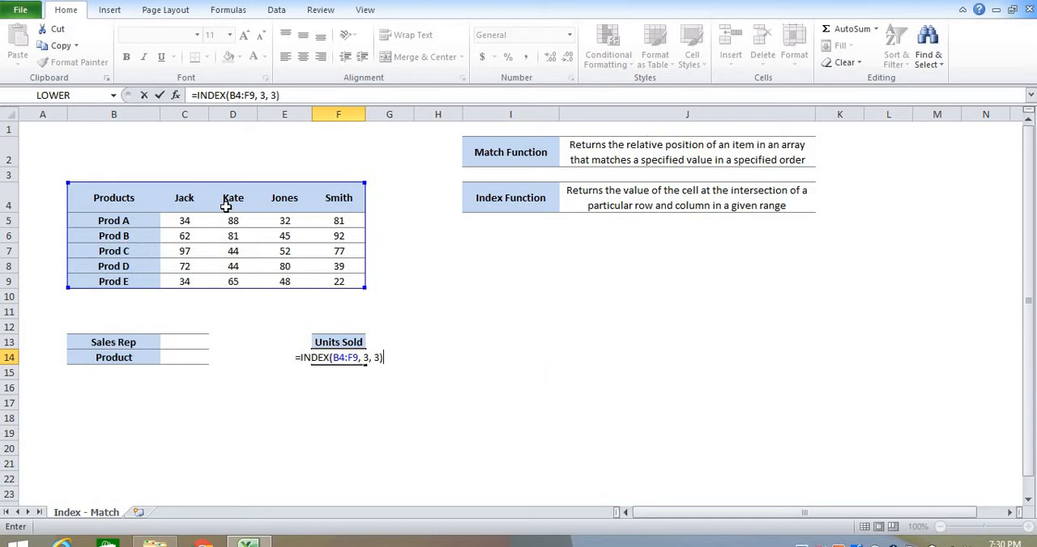
key(Return)
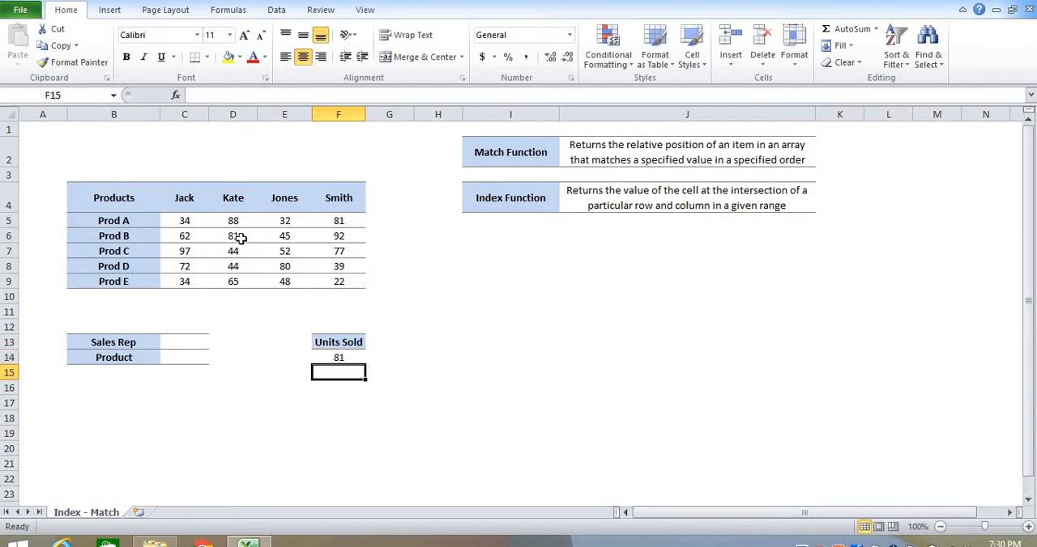
- Check cell D6 within the table B4:F9 and shade the whole of column D light red
click(239, 237)
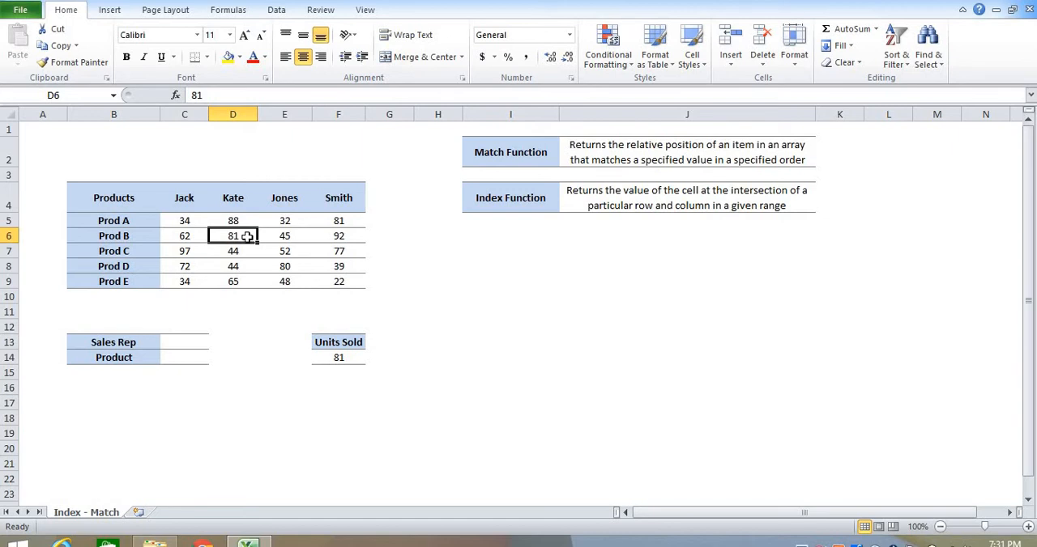
drag(147, 195, 334, 276)
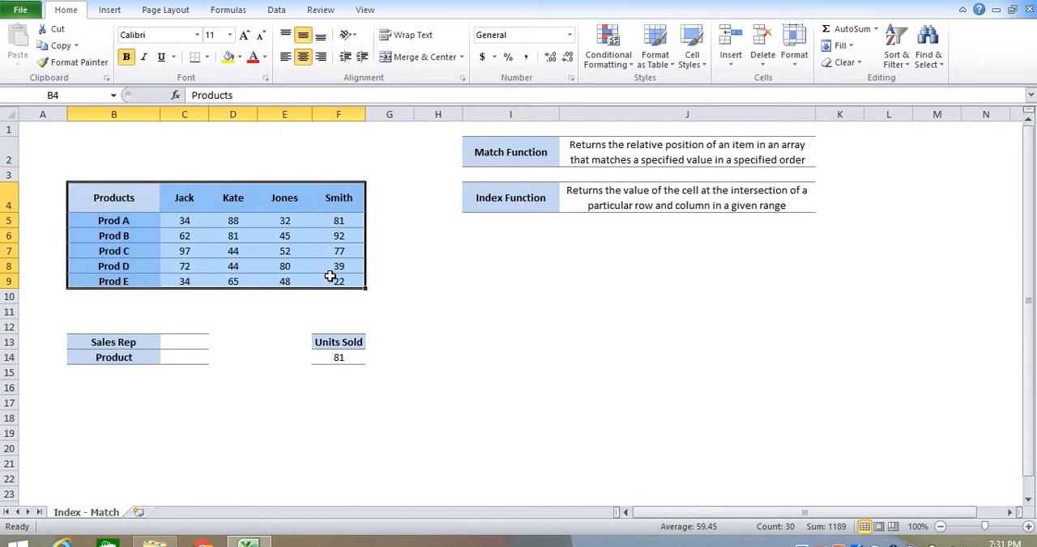
click(233, 114)
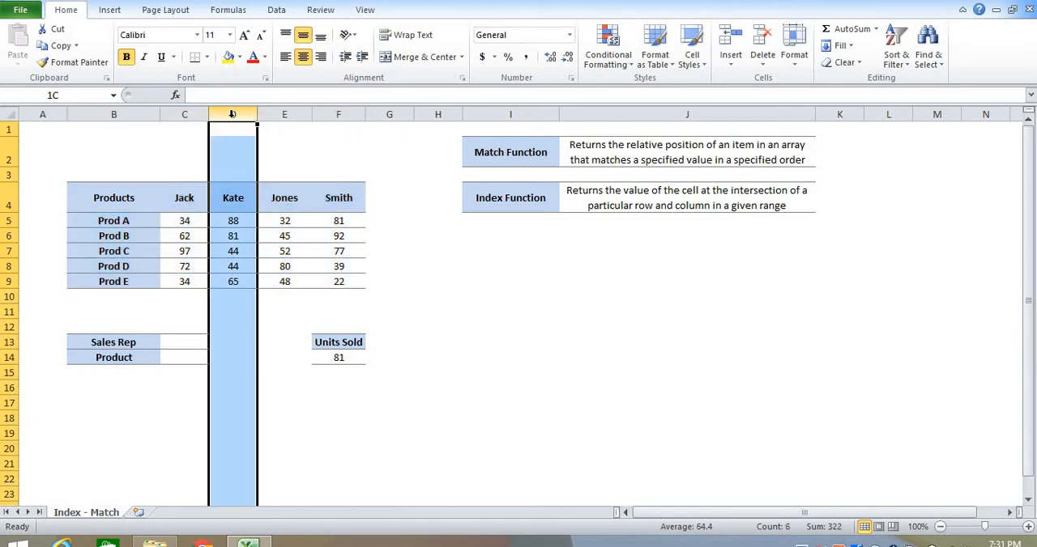
click(241, 62)
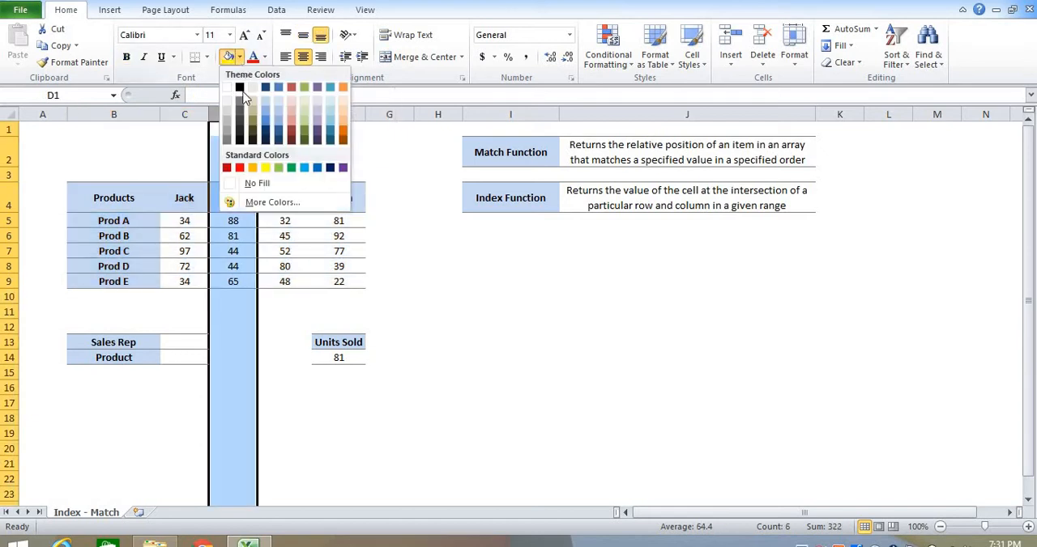
click(295, 103)
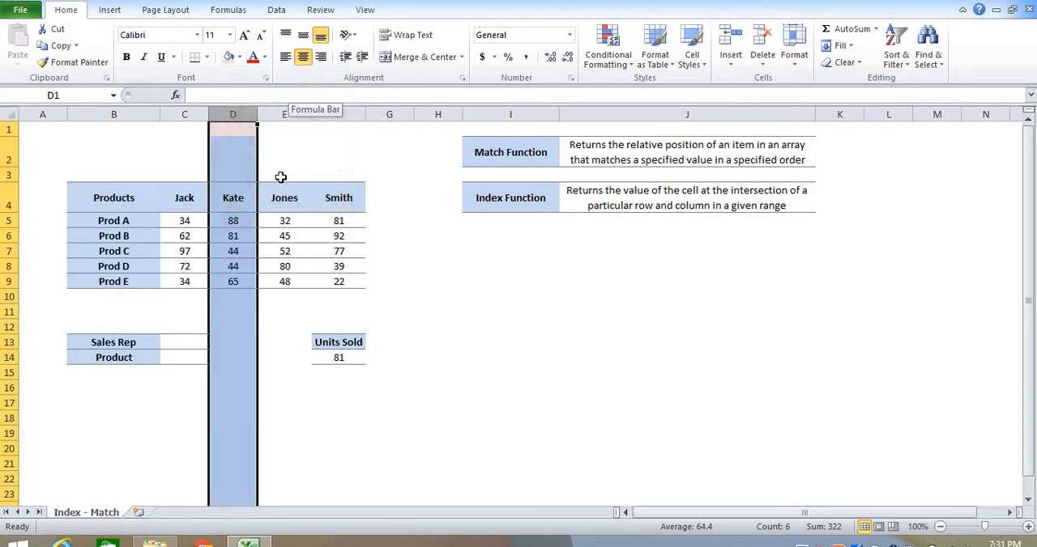
- Shade the whole of row 6 light green and make the value in D6 bold
click(183, 234)
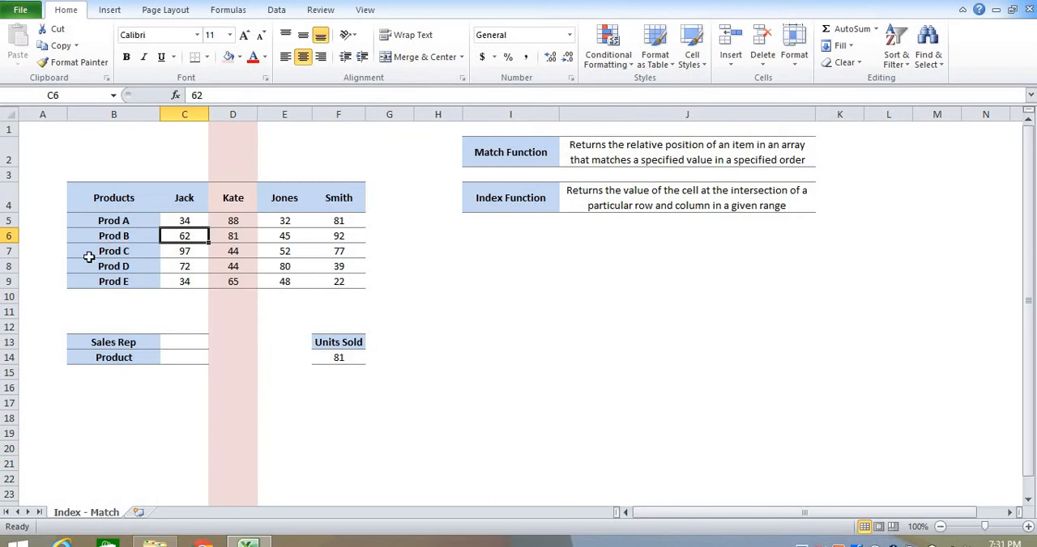
click(8, 236)
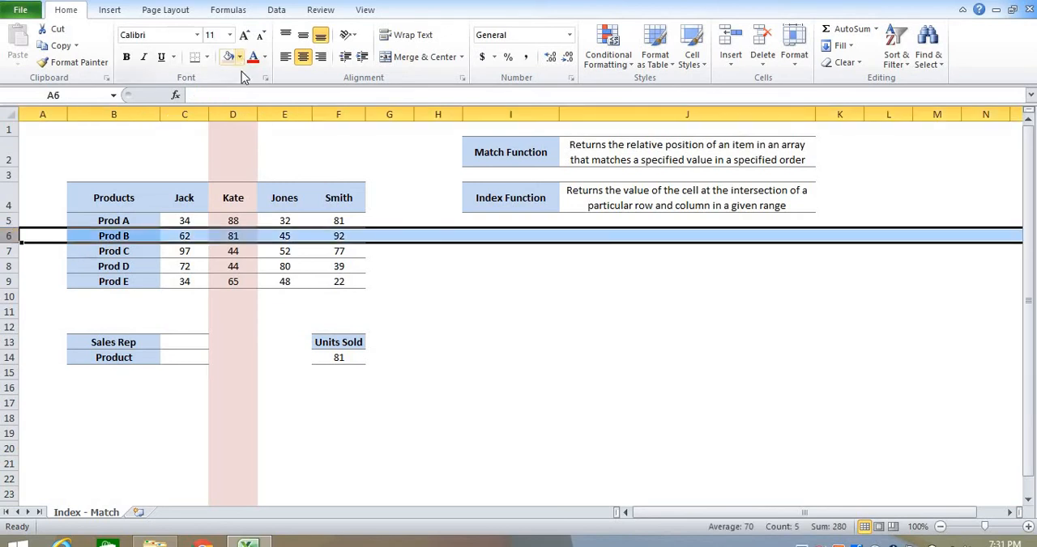
click(240, 57)
click(289, 170)
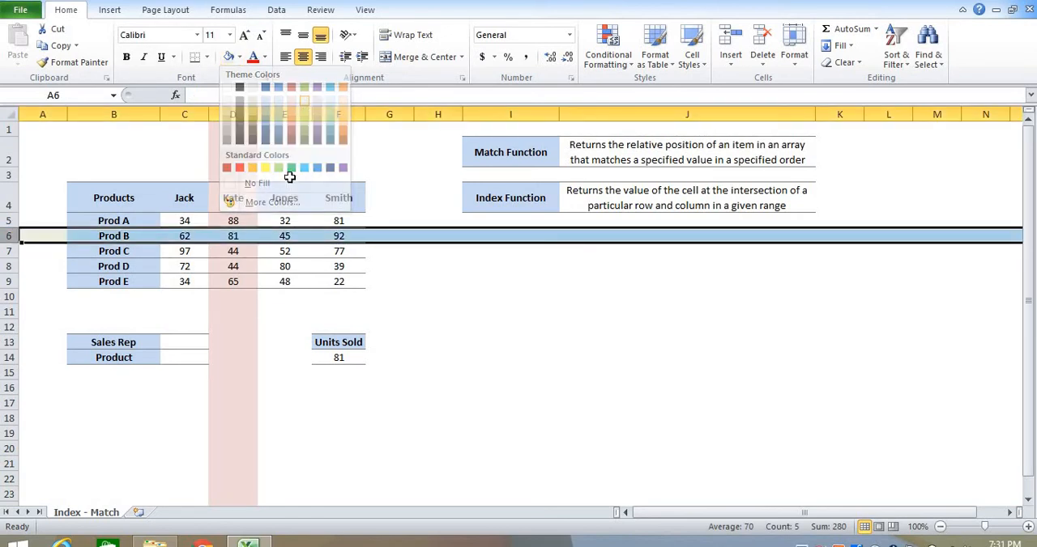
click(226, 235)
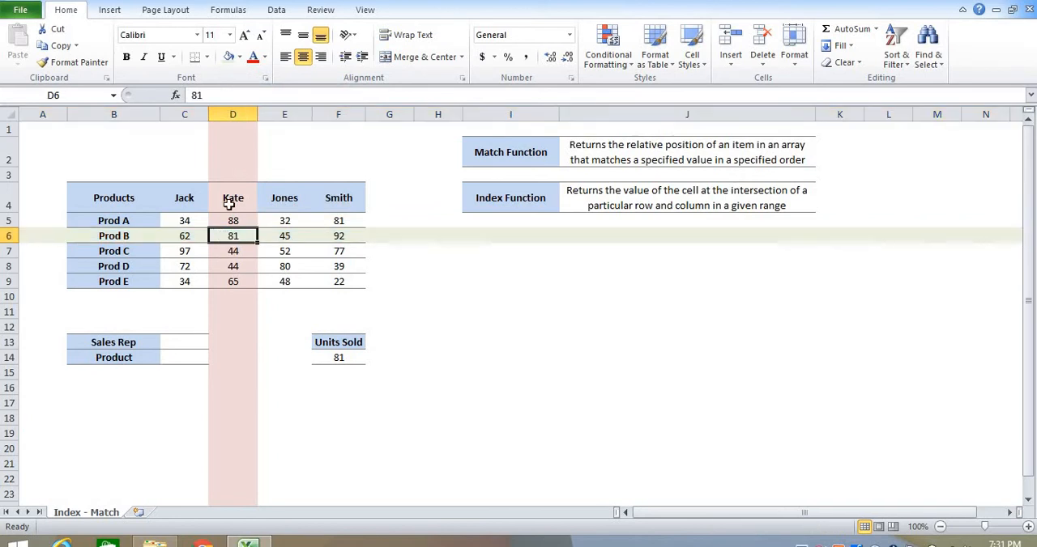
click(125, 57)
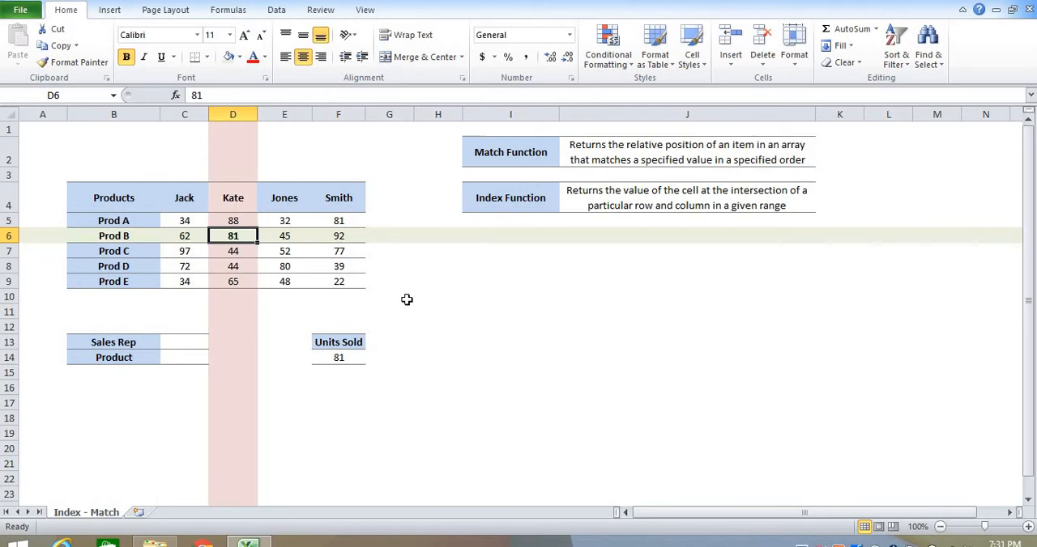
- Undo the bold on D6 and the fill colors on row 6 and column D
click(233, 111)
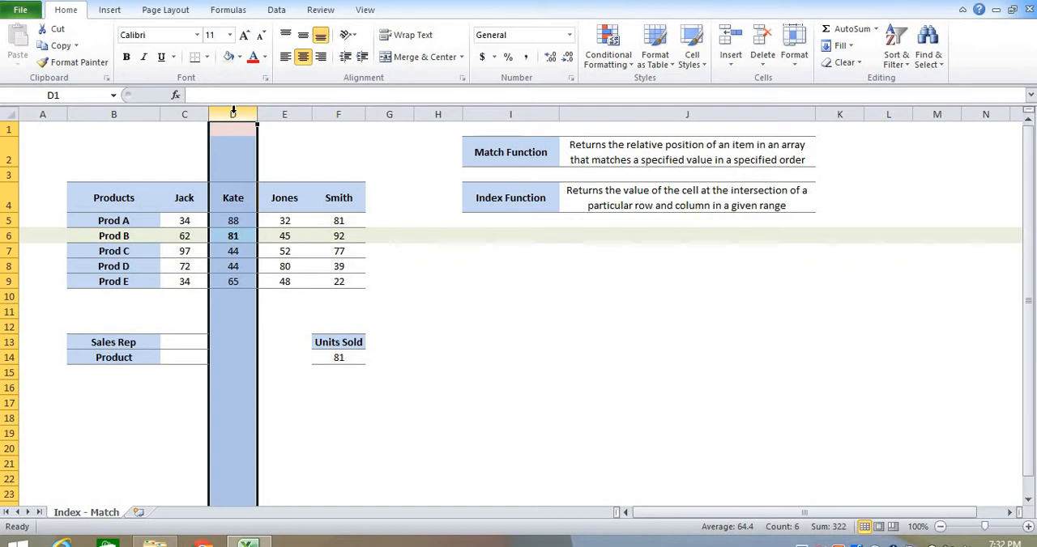
click(413, 246)
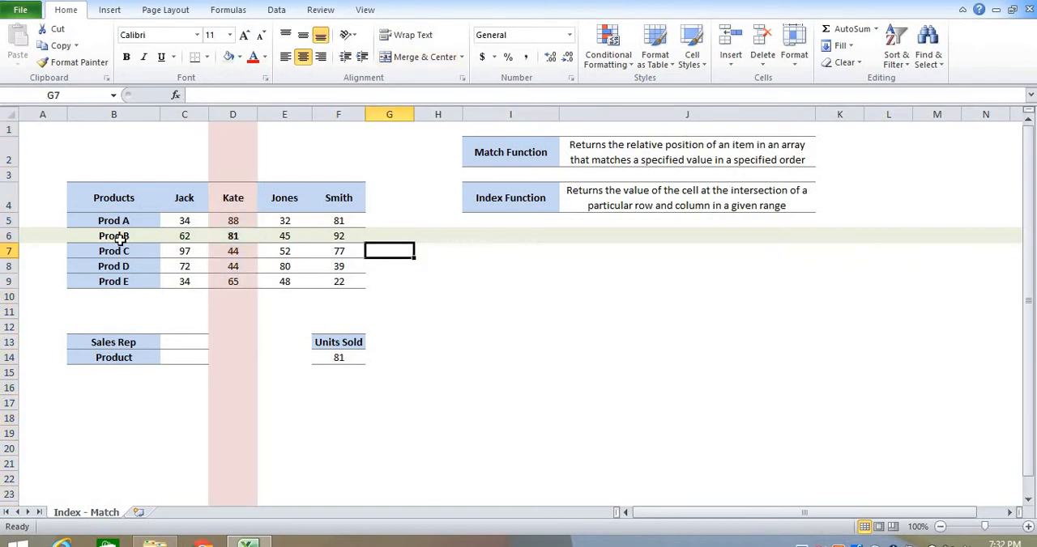
key(ctrl+z)
key(ctrl+z)
key(ctrl+z)
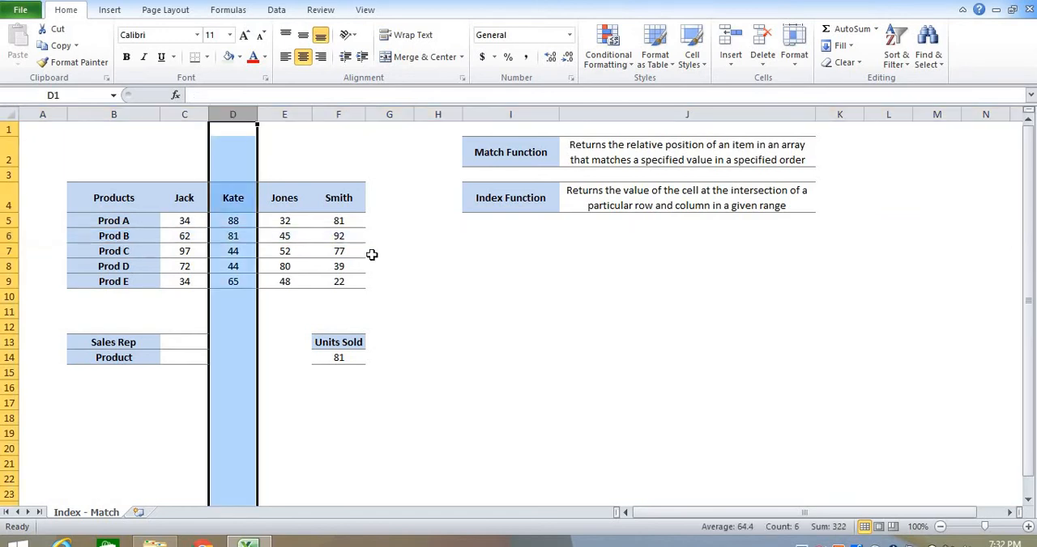
click(373, 255)
- Enter the third sales rep's name from the table header in C13 and Prod D as the product in C14
click(175, 343)
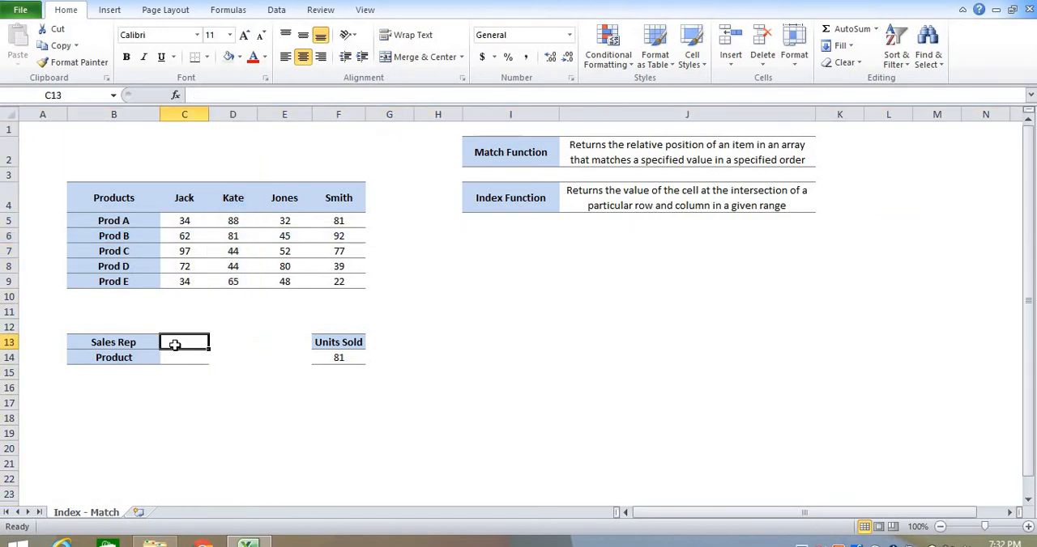
text(Jo)
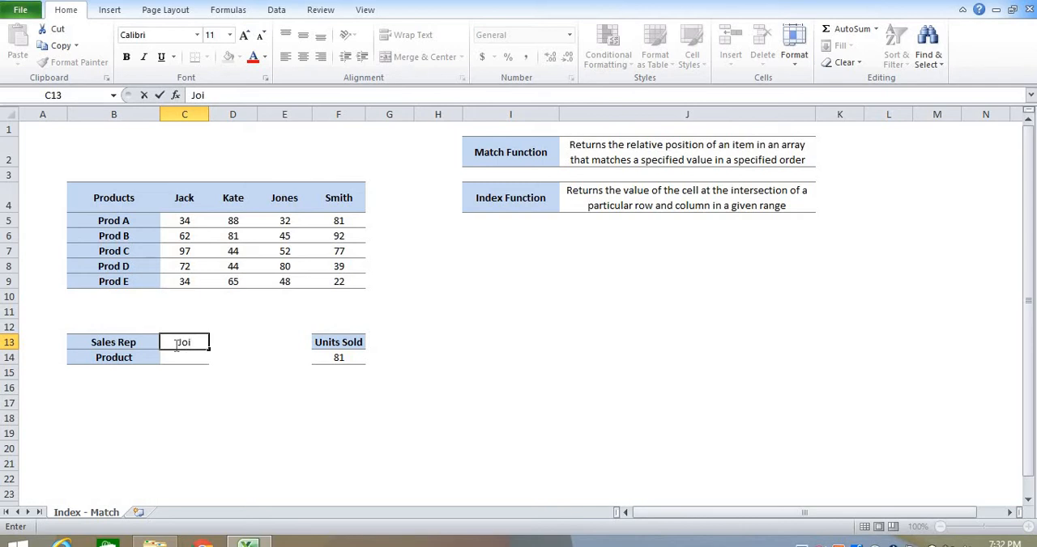
text(nes)
key(Return)
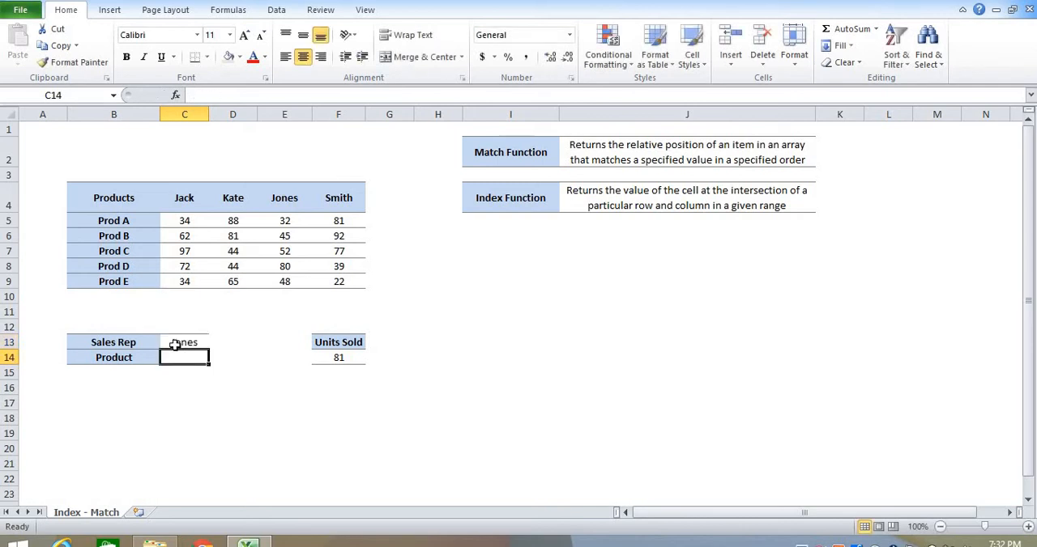
text(P)
key(BackSpace)
text(P)
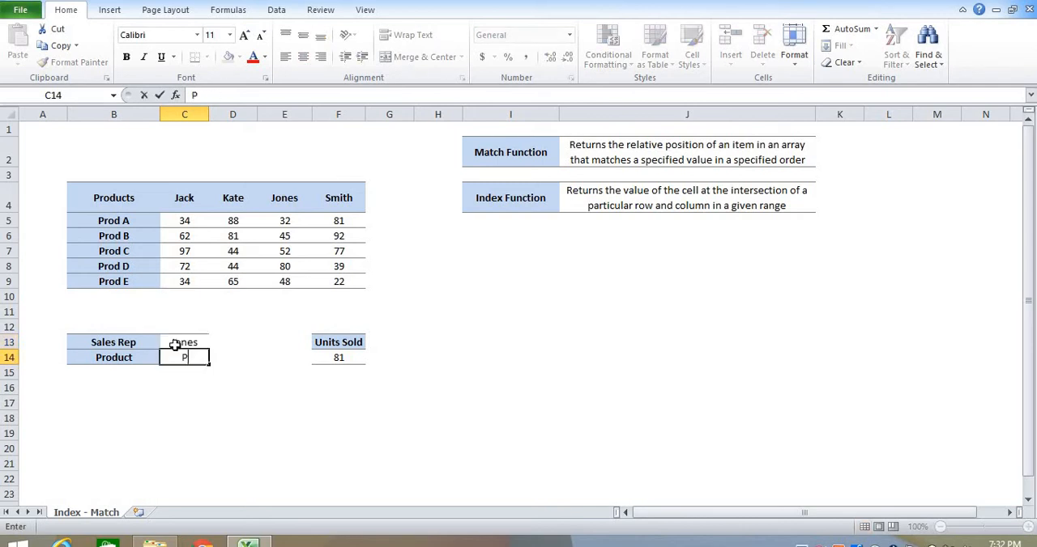
text(rod D)
key(Return)
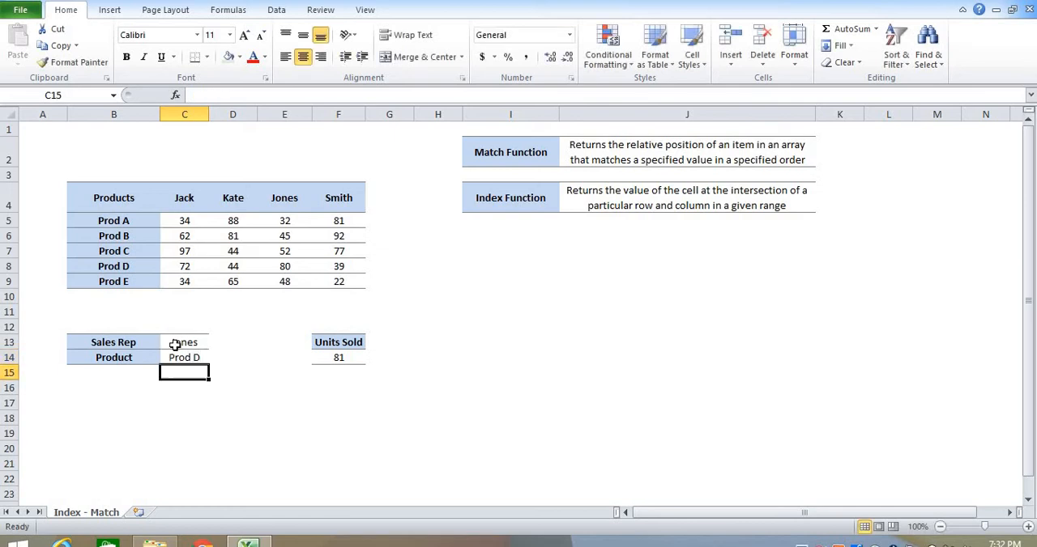
- Replace the contents of F14 under Units Sold with the start of an INDEX formula using B4:F9 as the array
click(332, 353)
key(Delete)
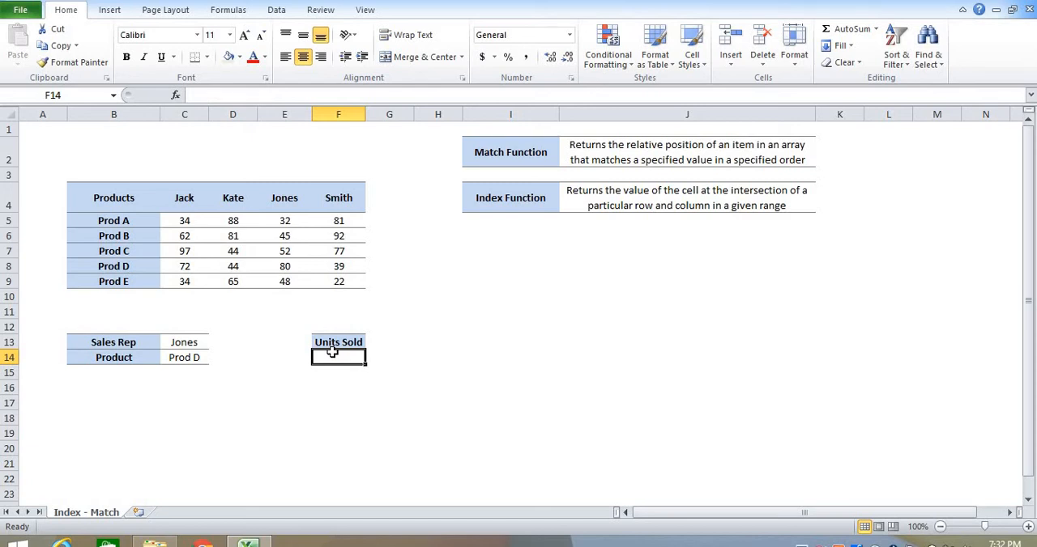
text(=INDEX)
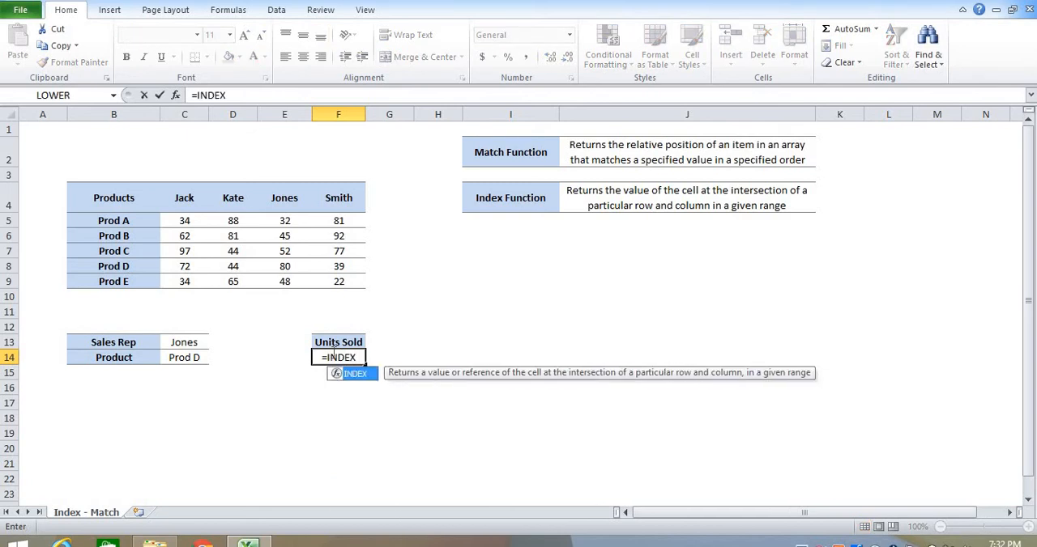
text(()
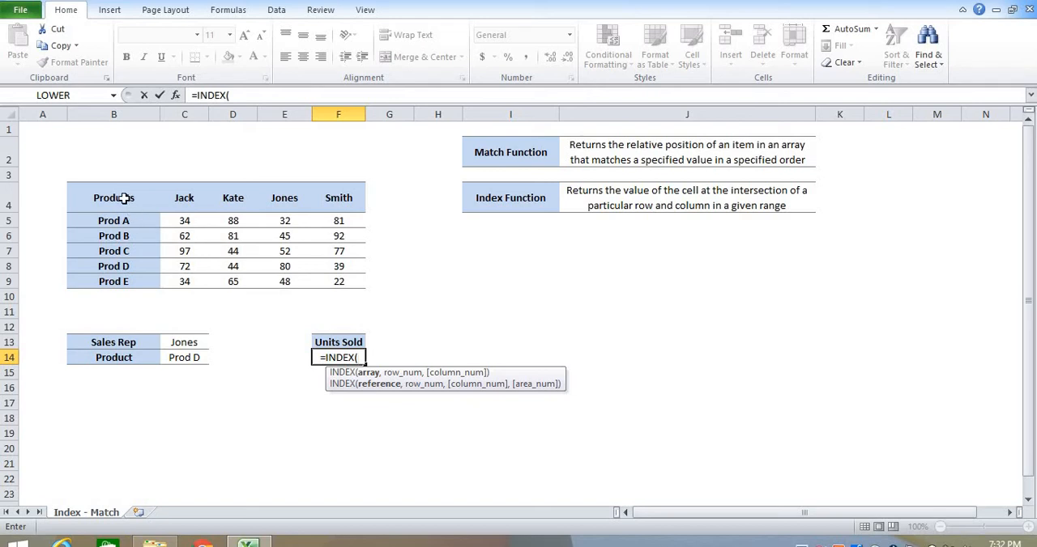
drag(122, 198, 341, 281)
text(,)
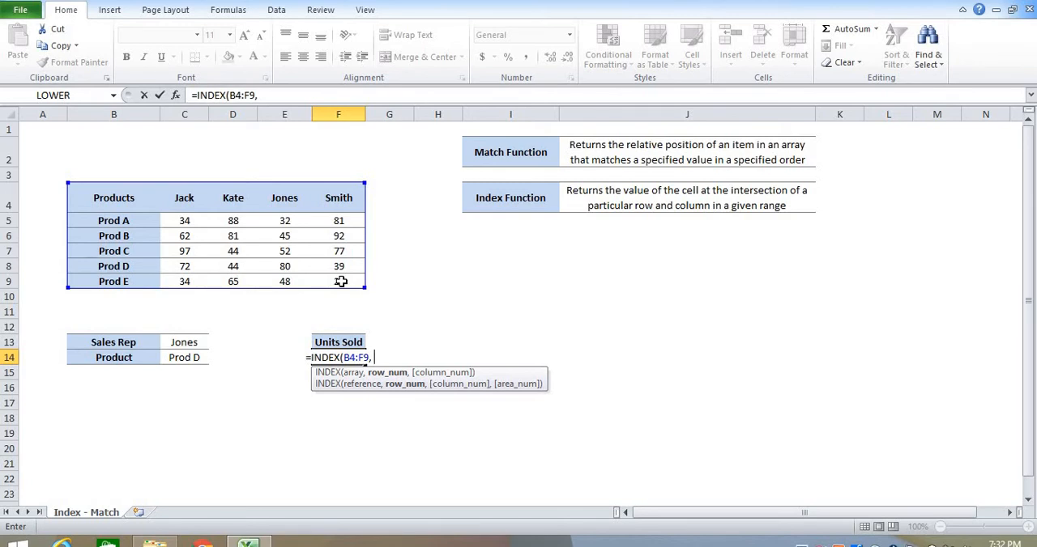
text( MATCH)
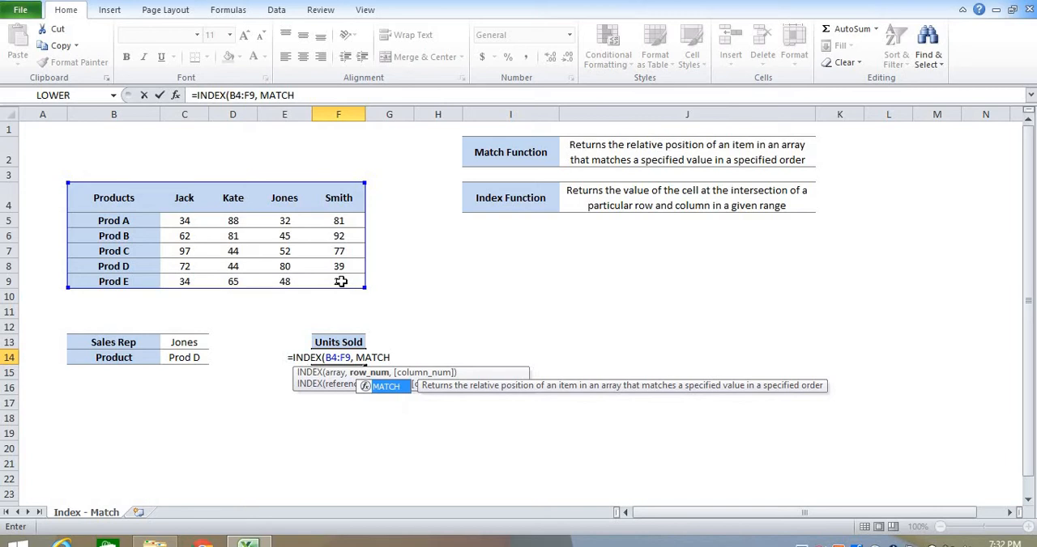
text(()
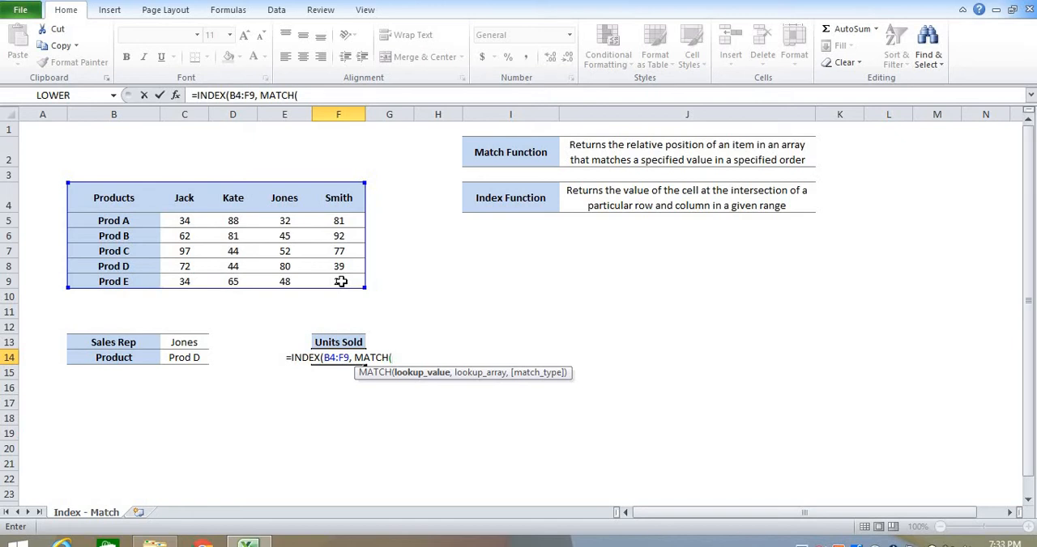
- Add MATCH(C14, B4:B9, 0) as the row number argument of the INDEX formula in F14
click(182, 359)
text(,)
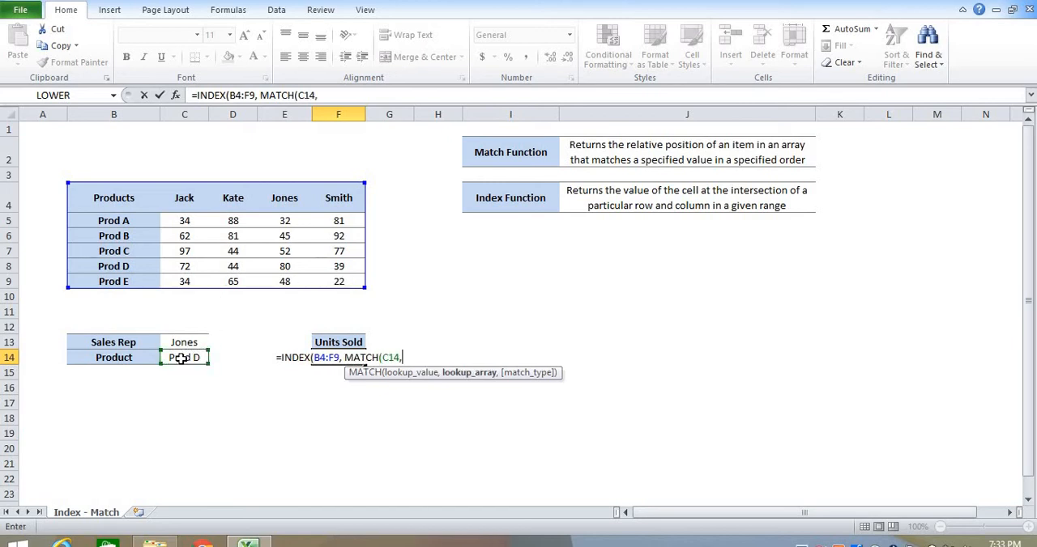
click(109, 198)
drag(111, 258, 109, 284)
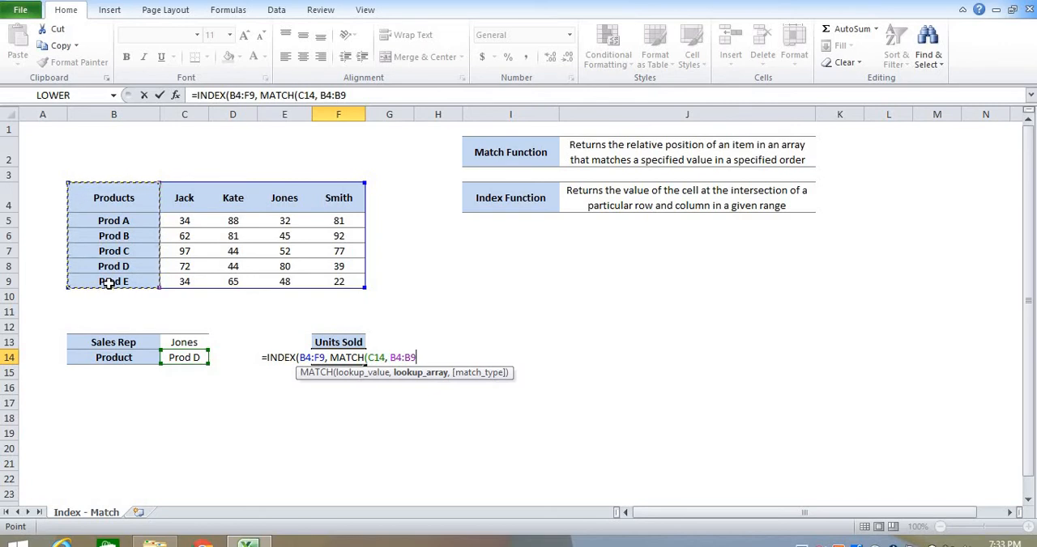
text(, )
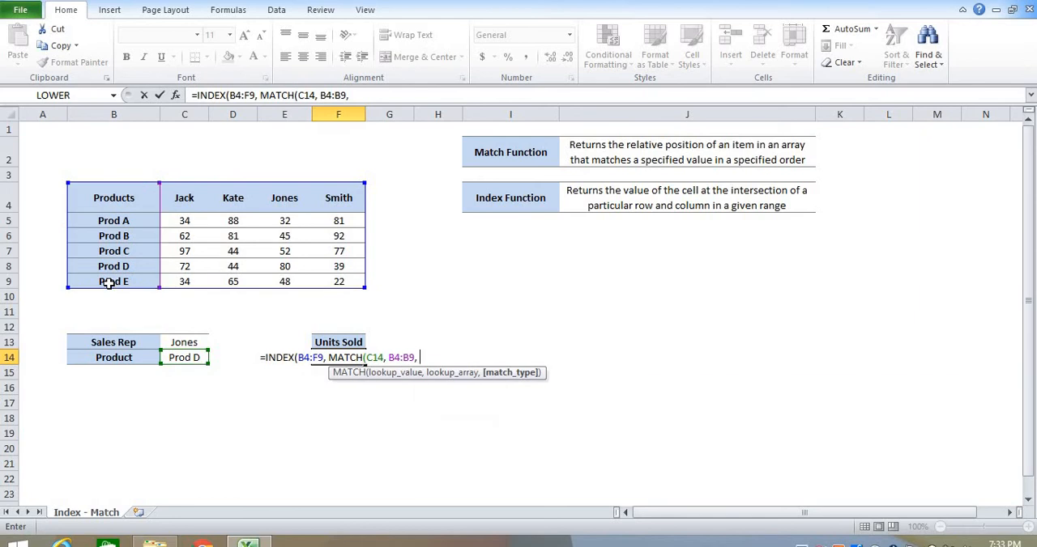
text(0))
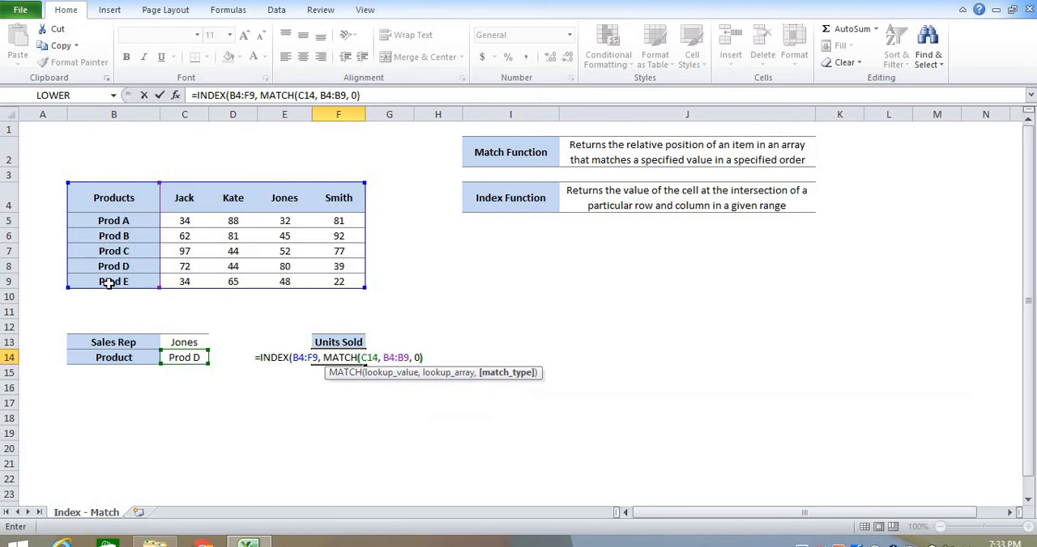
text(,)
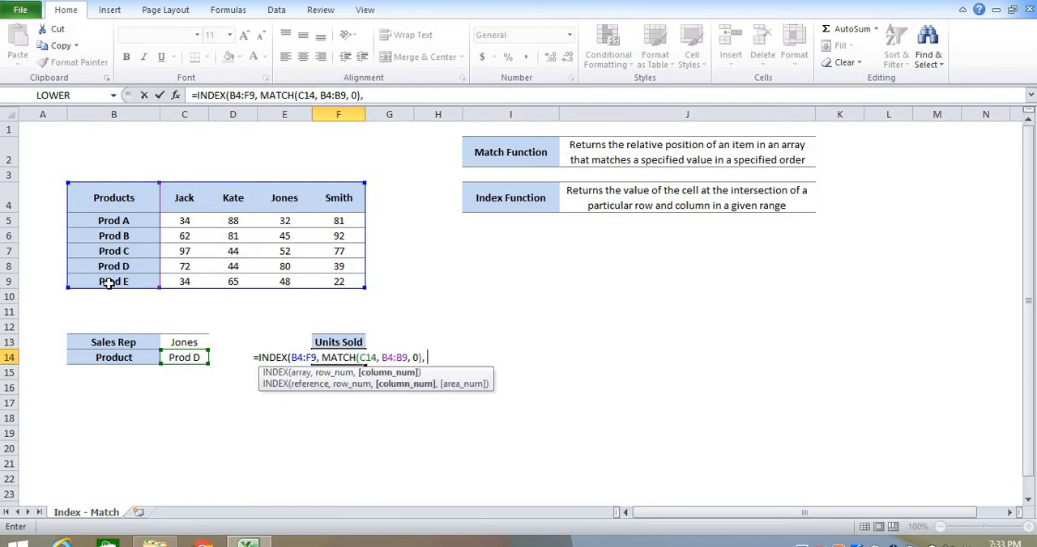
text( MATCH)
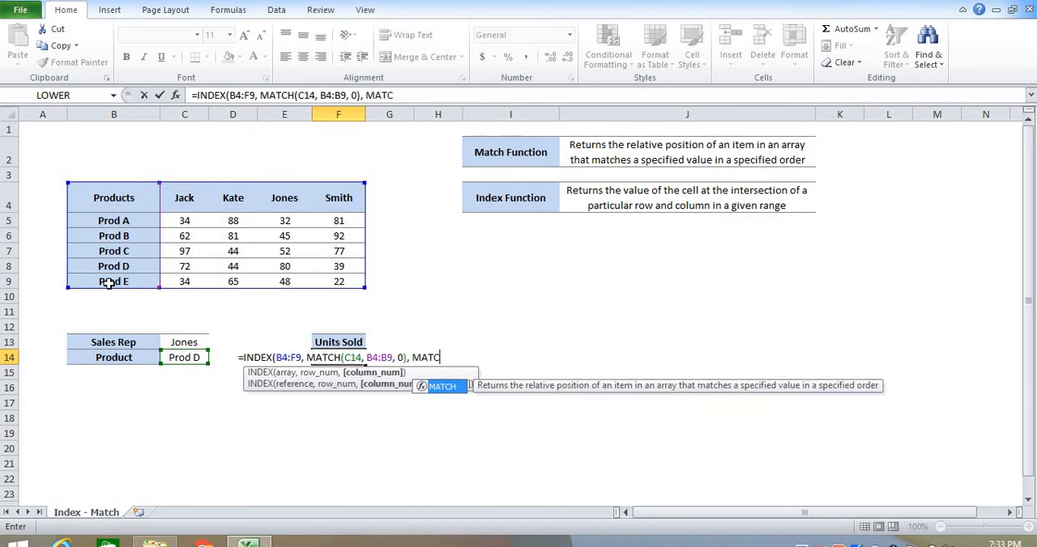
text(()
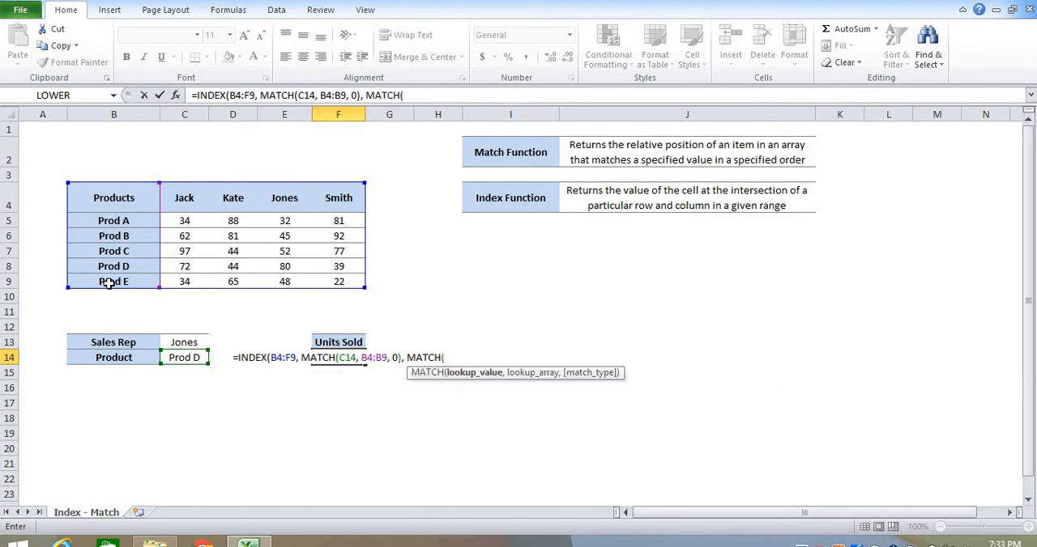
- Complete the F14 formula with MATCH(C13, B4:F4, 0) as the column number and compare its result with cell E8
click(184, 344)
text(,)
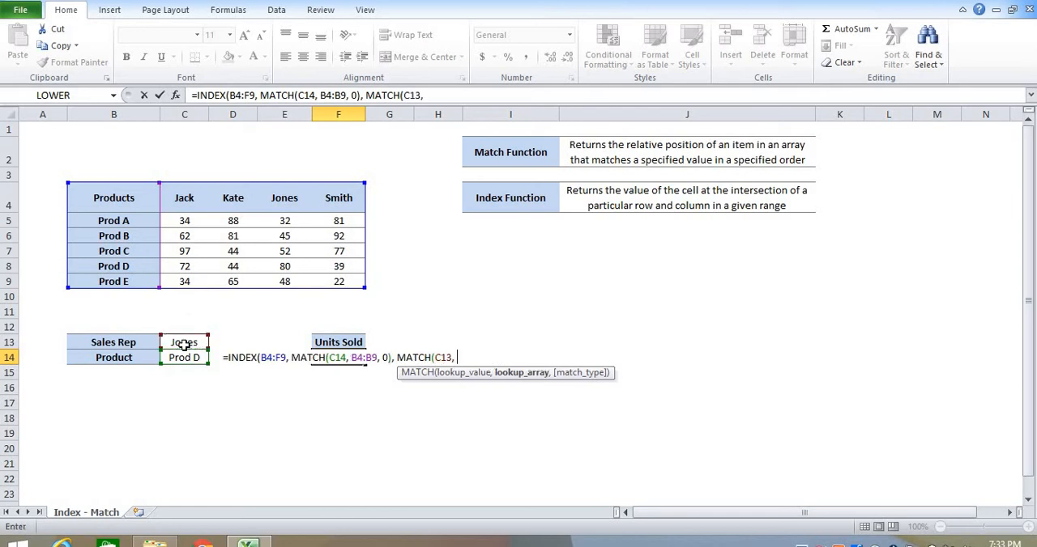
drag(104, 197, 333, 192)
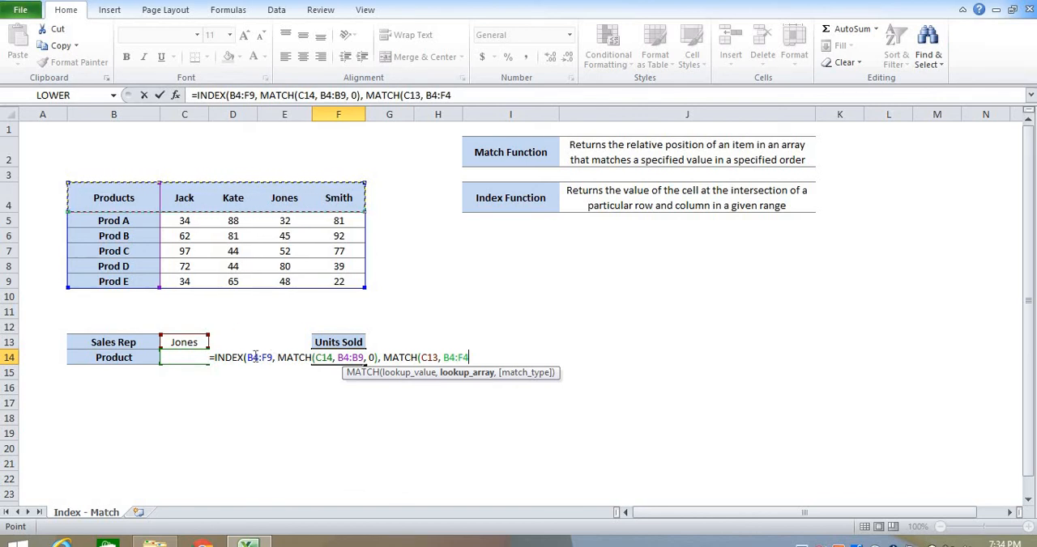
text(, 0)
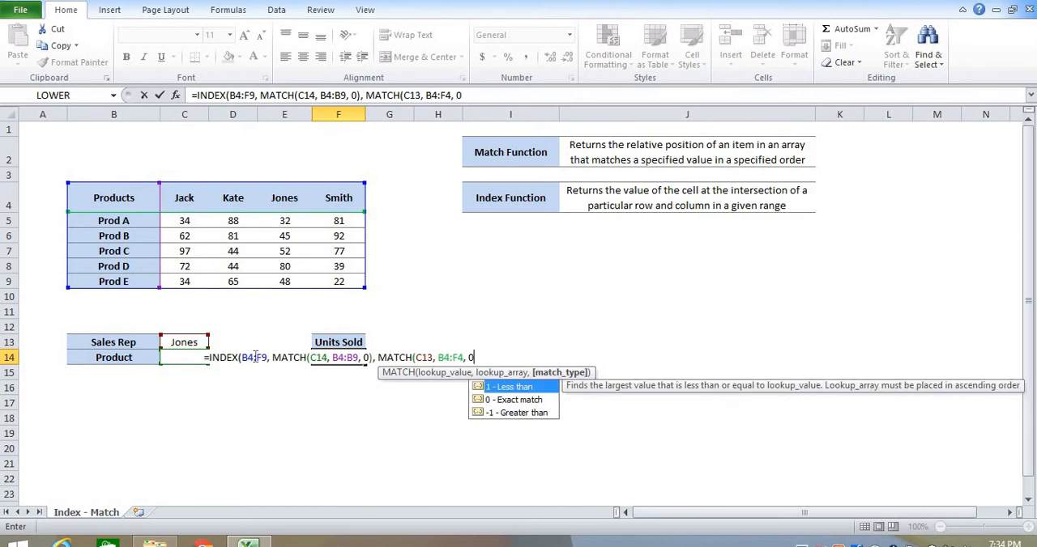
text()))
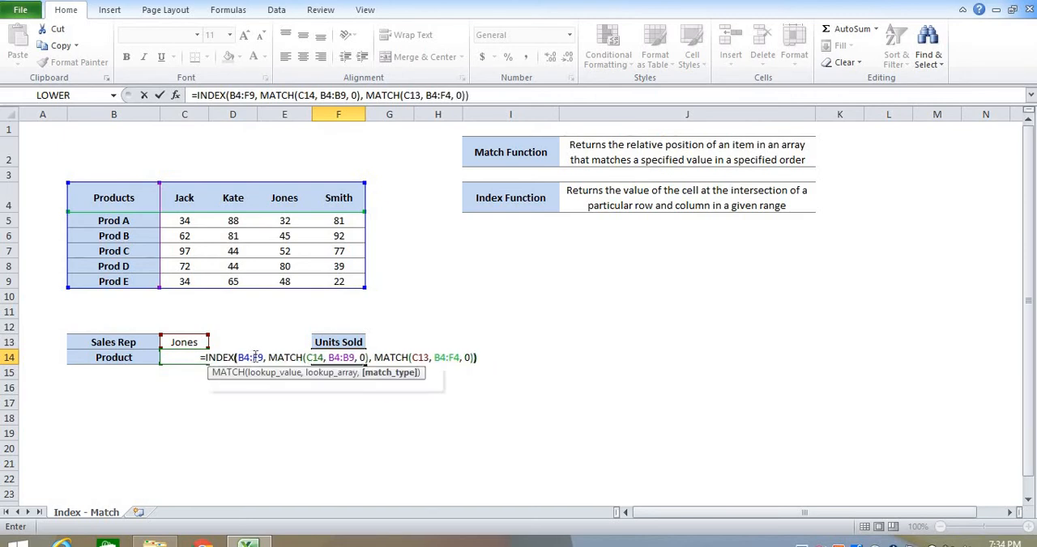
key(Return)
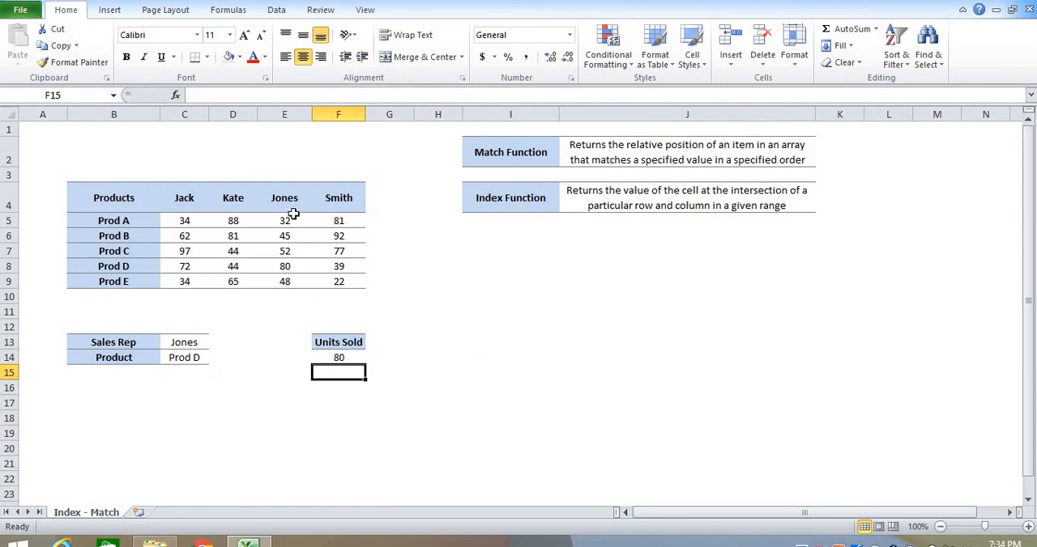
click(285, 269)
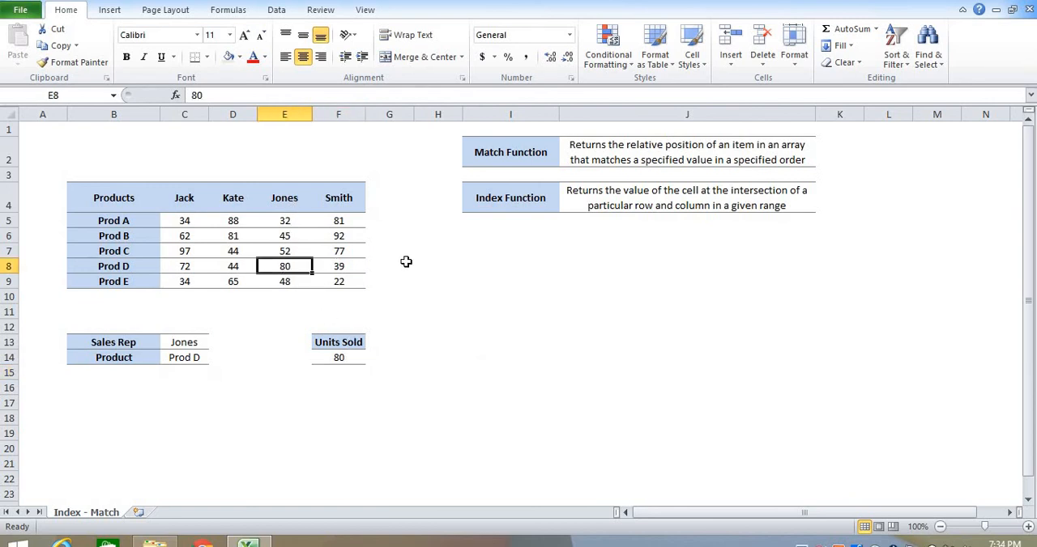
- Change the sales rep in C13 to the last name in the table header and compare the result with cell F8
click(192, 344)
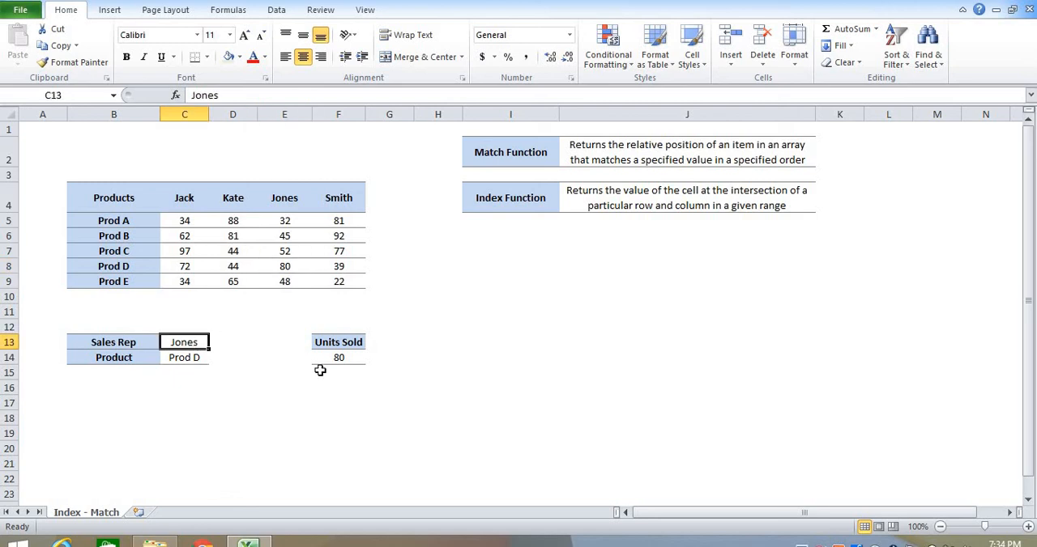
text(Smith)
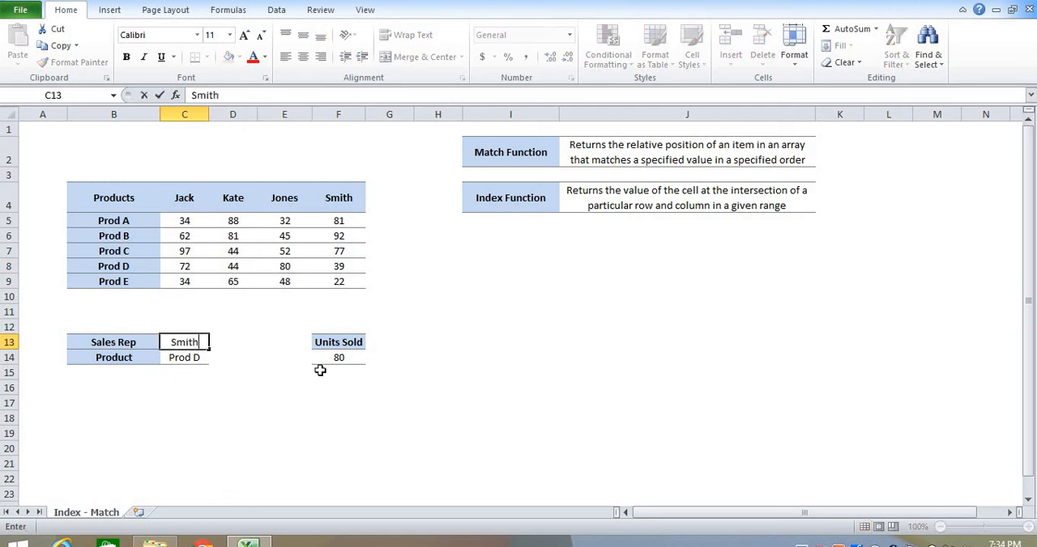
key(Return)
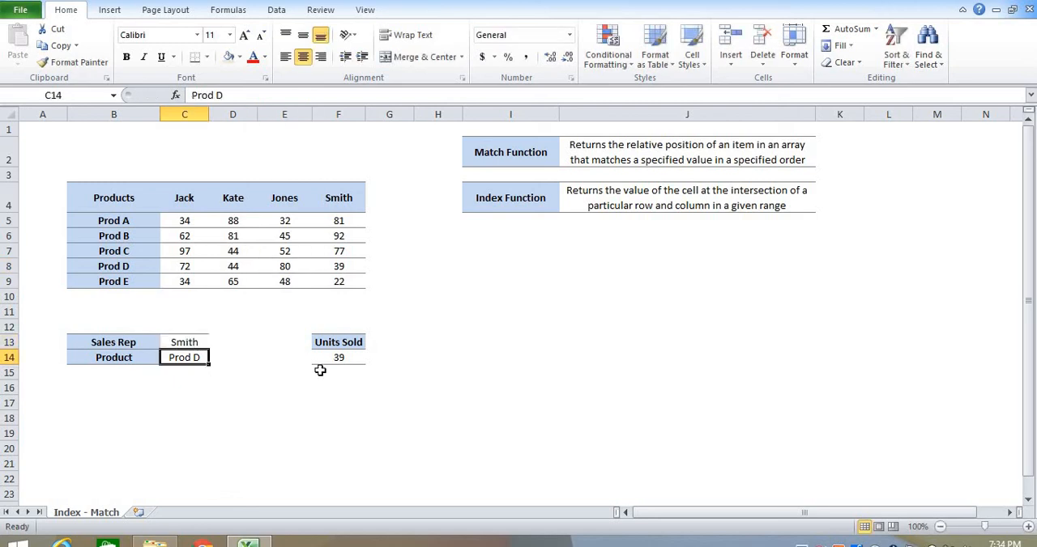
click(354, 271)
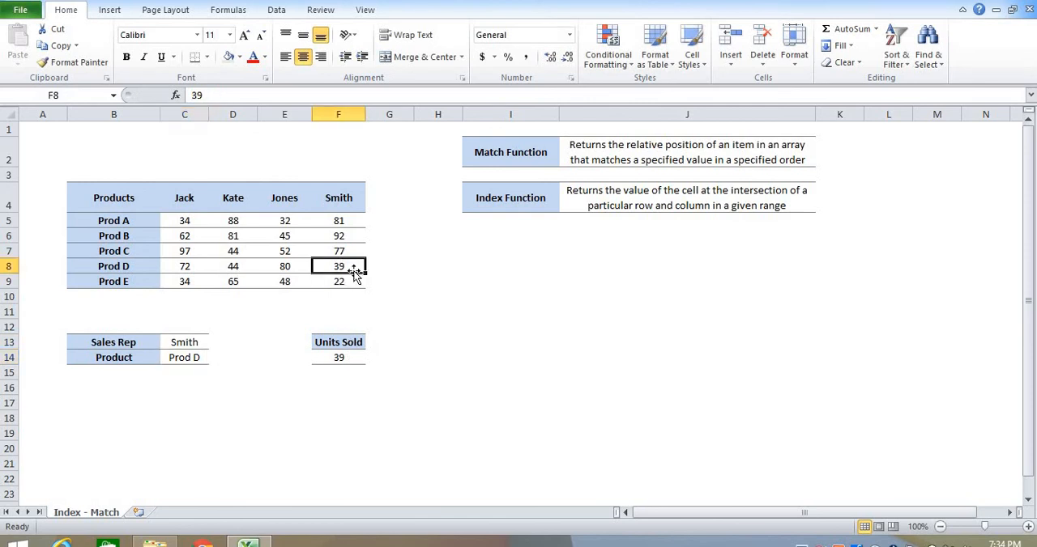
- Change the product in C14 to Prod B
click(193, 360)
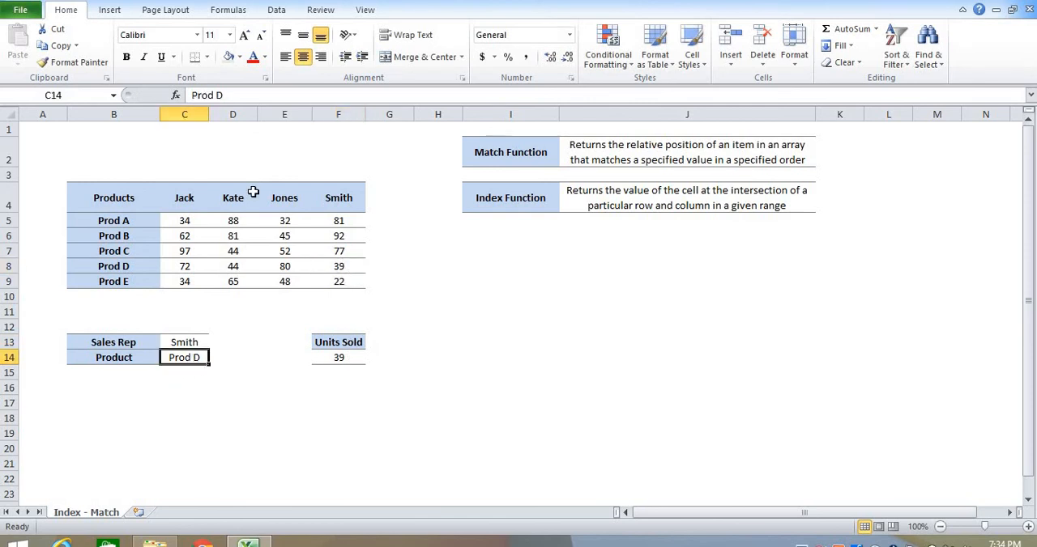
click(278, 98)
key(BackSpace)
text(B)
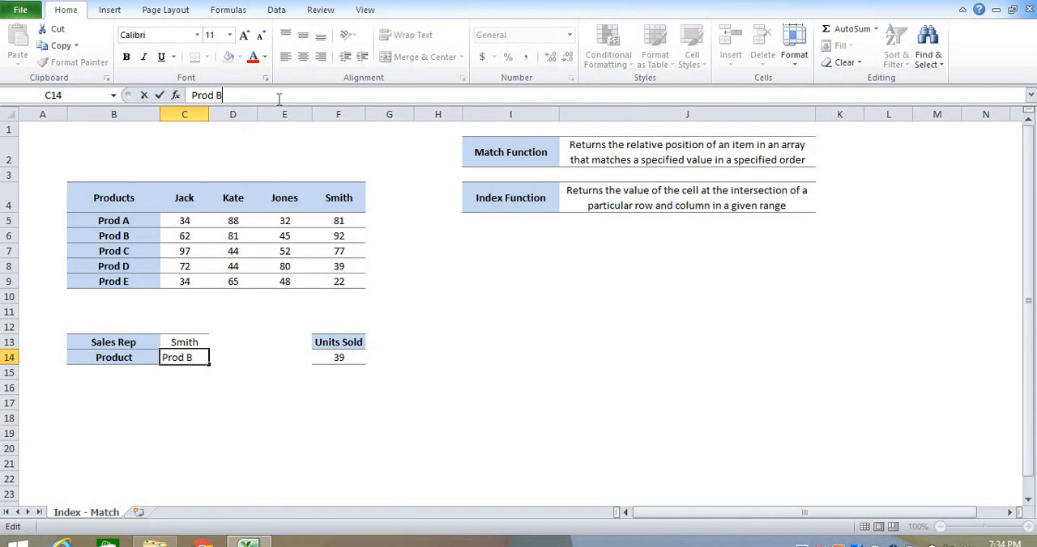
key(Return)
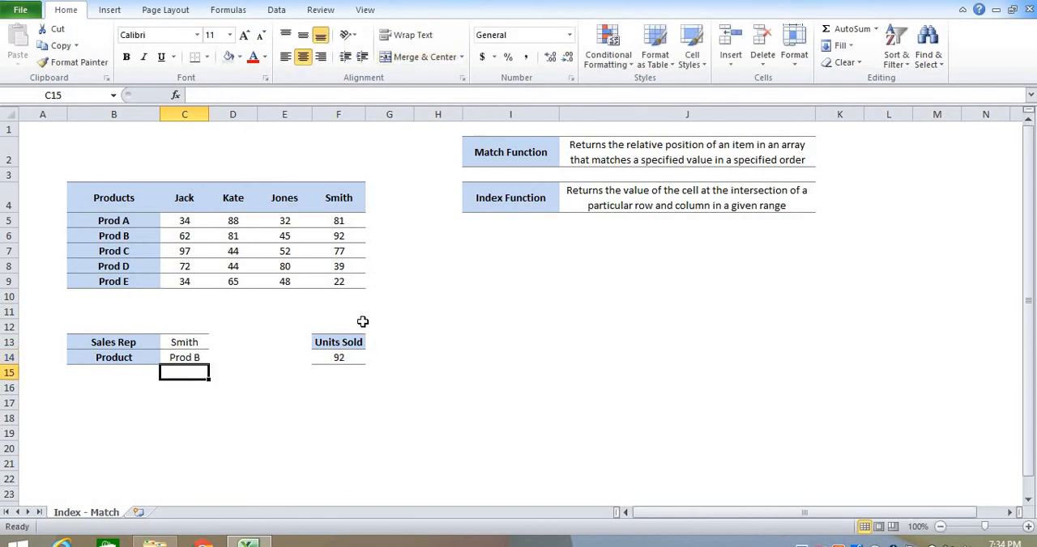
- Review the INDEX and MATCH formula in F14 and its lookup cells C13 and C14
click(354, 355)
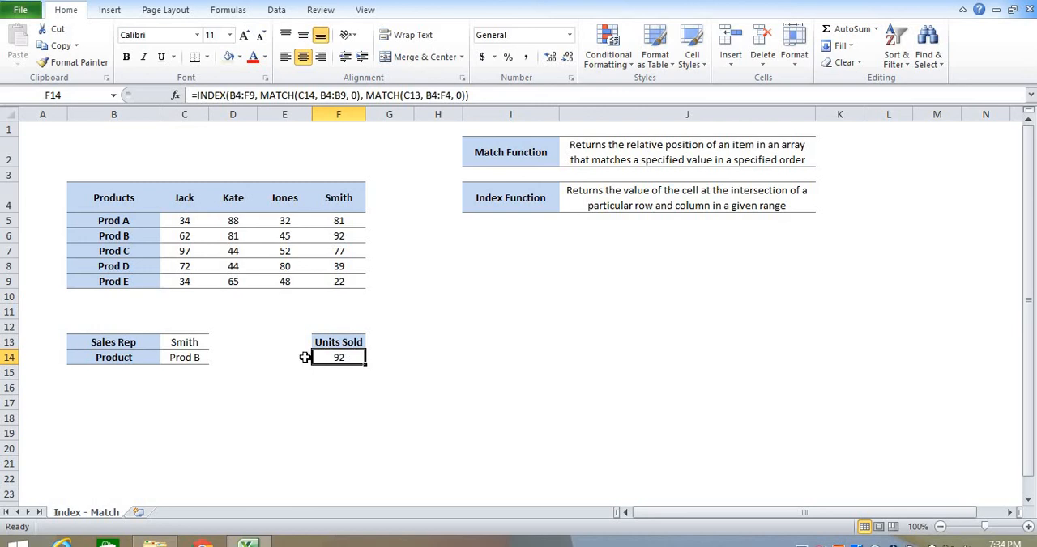
click(185, 340)
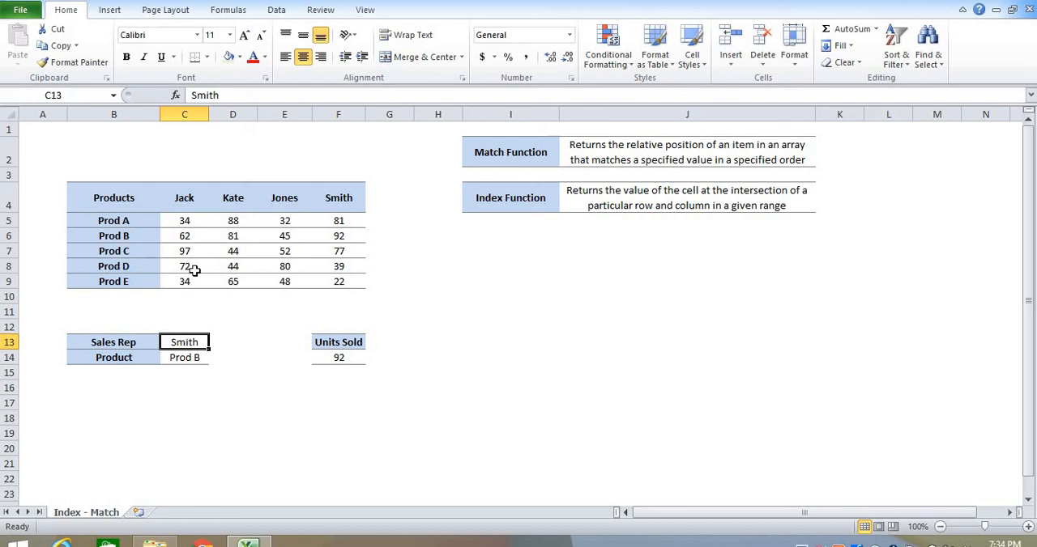
click(205, 360)
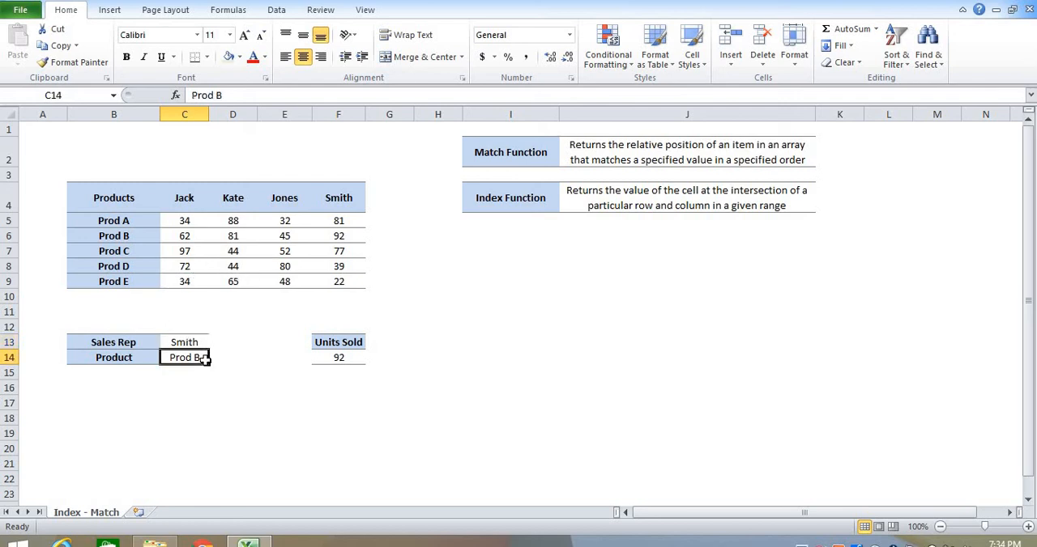